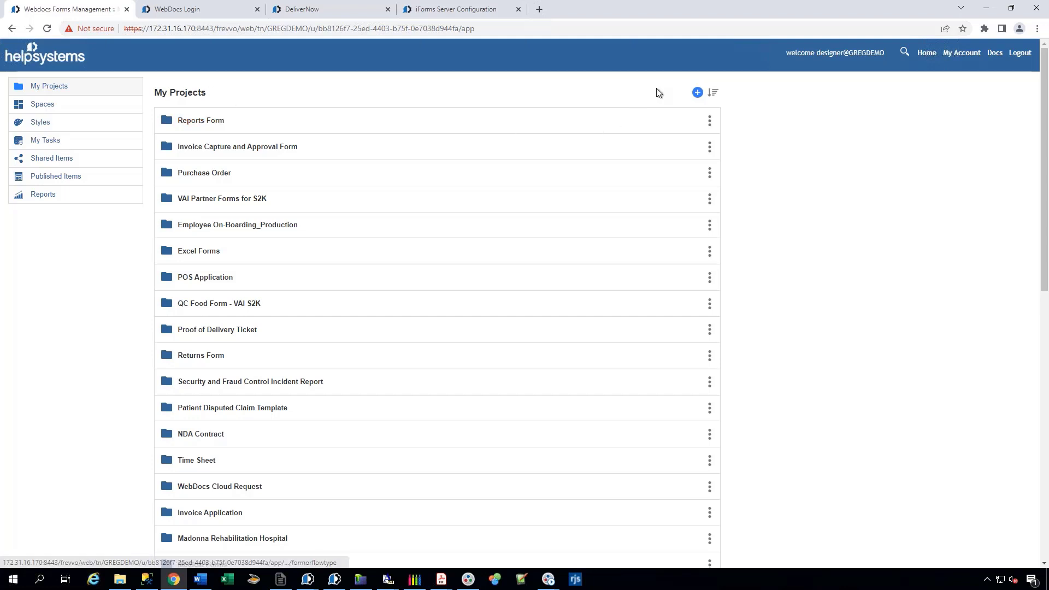
# Create a new project named "My First Form".
pyautogui.click(698, 93)
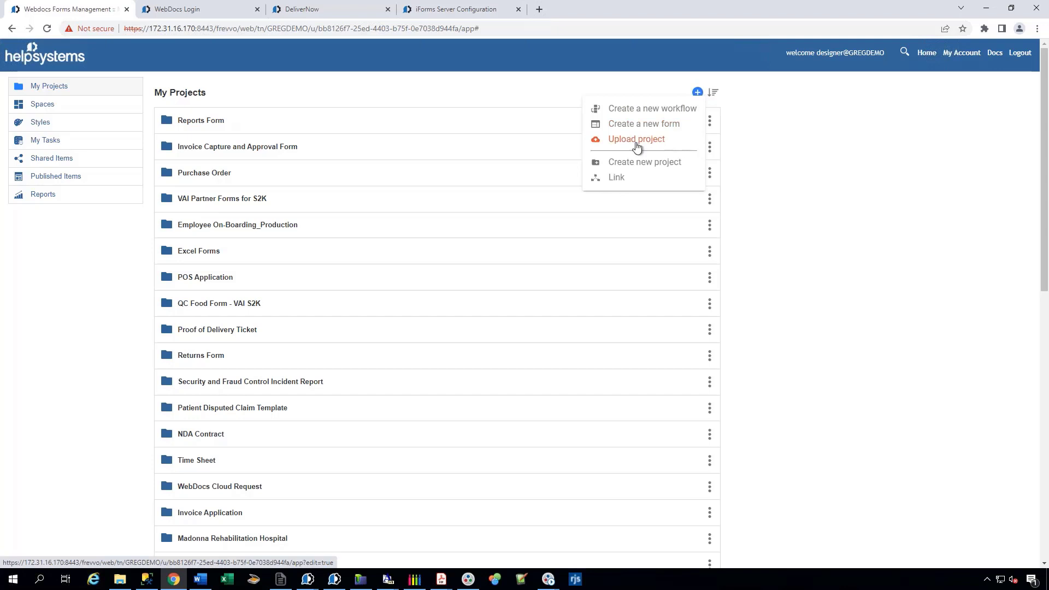
pyautogui.click(654, 167)
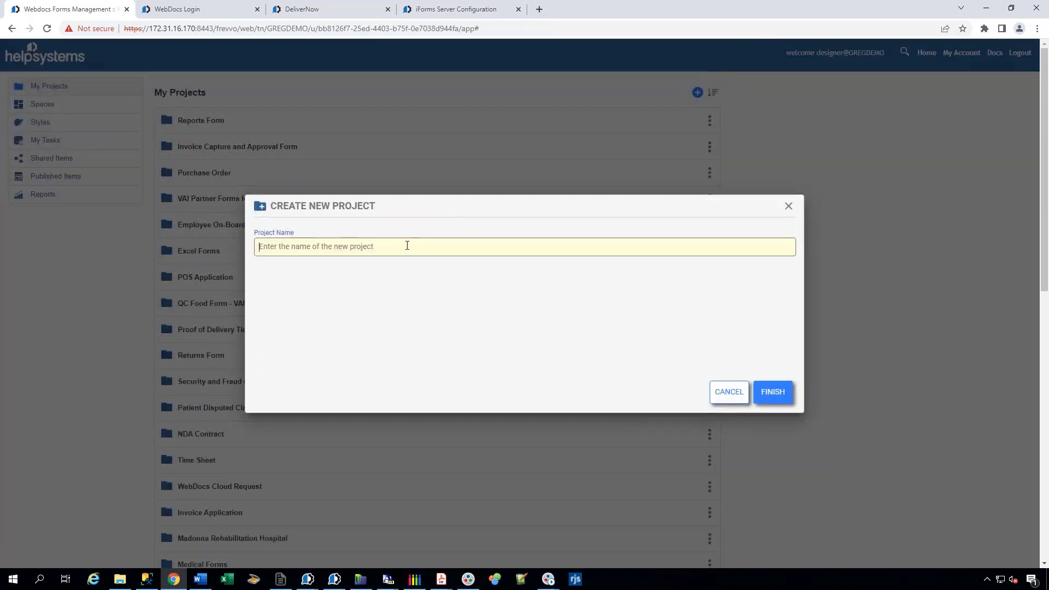
pyautogui.write('My First Form')
pyautogui.press('Return')
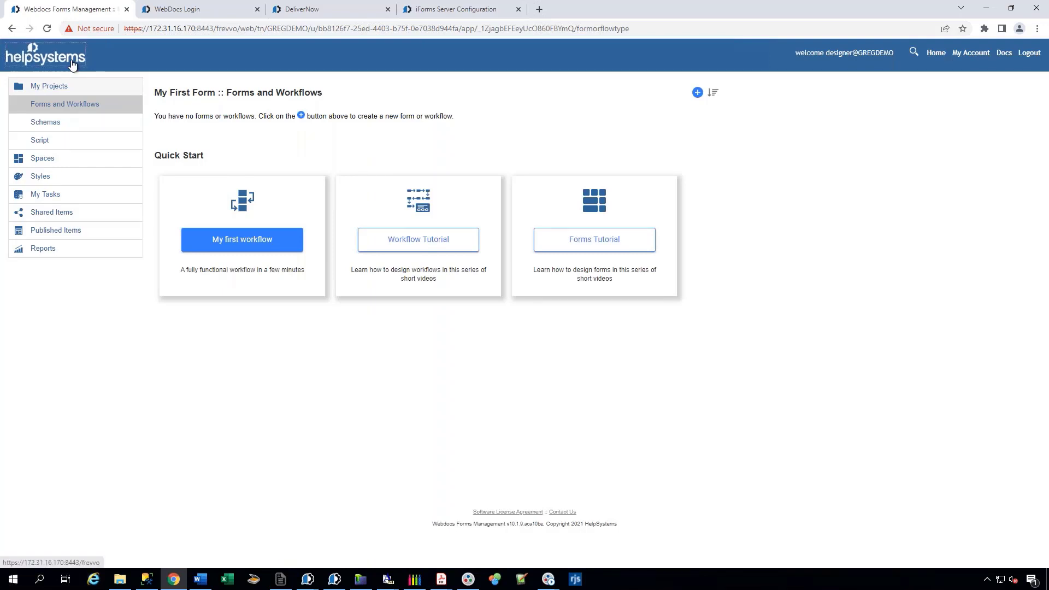
# Open the My First Form project from the project list and create a new form in it.
pyautogui.click(123, 88)
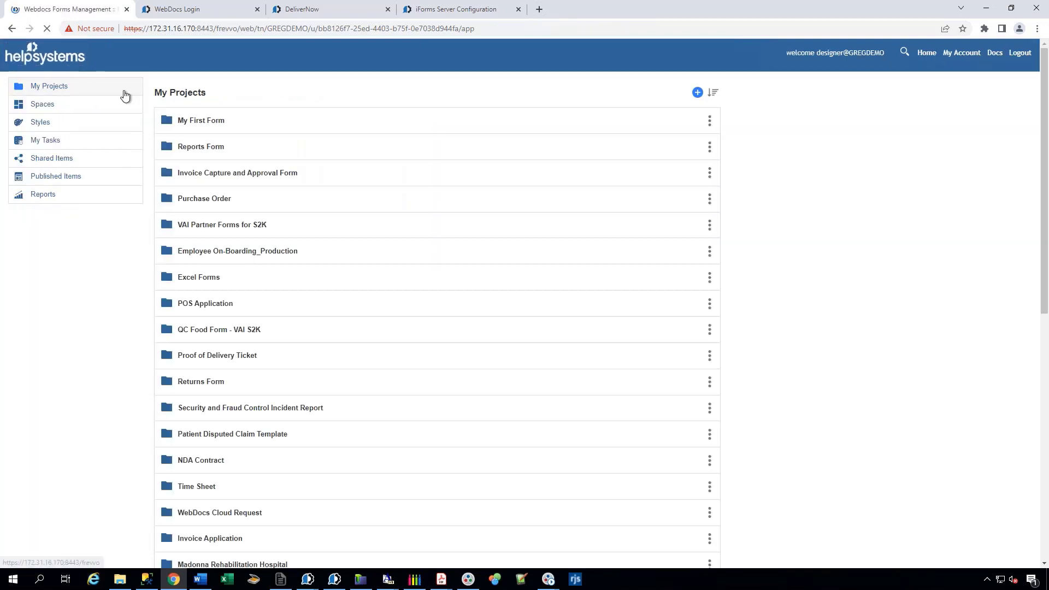
pyautogui.click(213, 127)
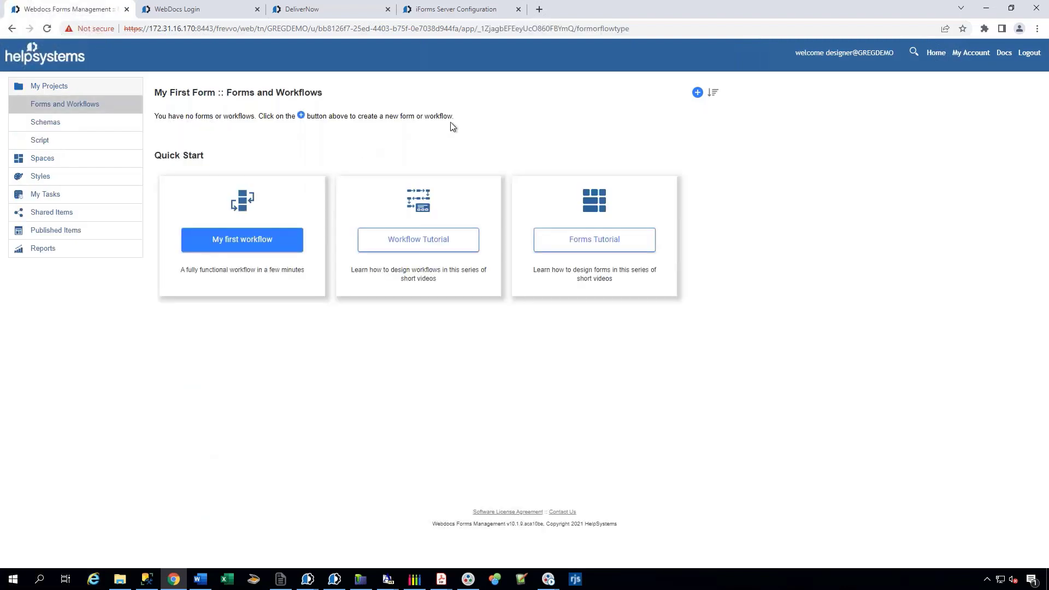
pyautogui.click(698, 92)
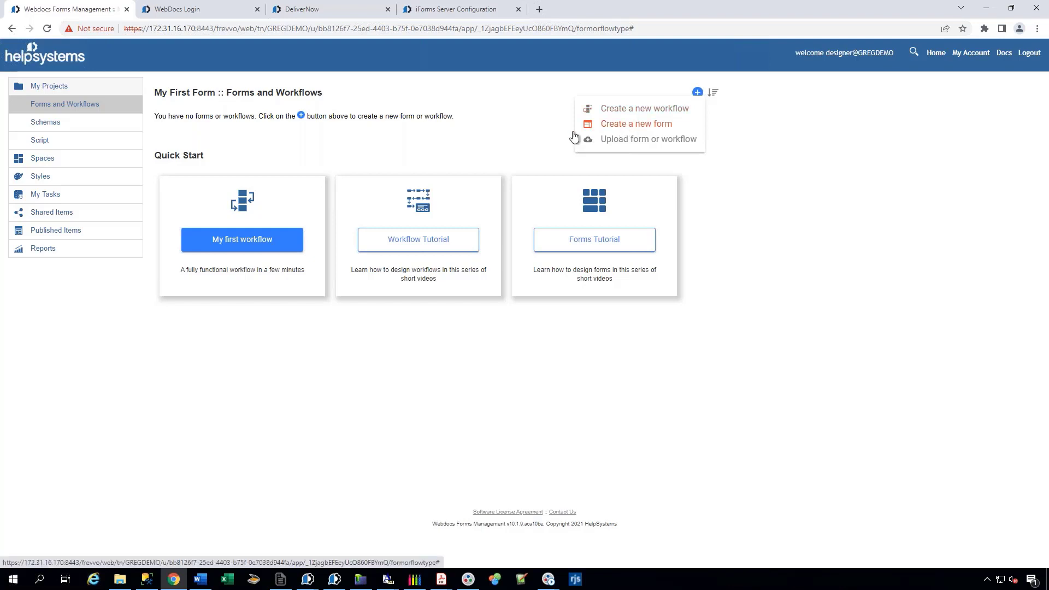
pyautogui.click(612, 131)
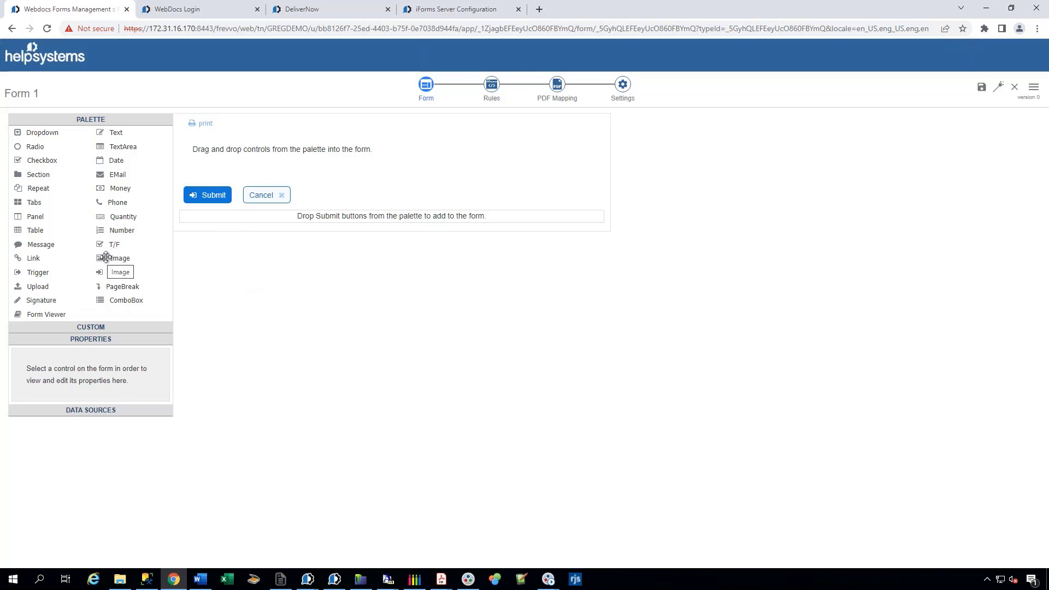
# Add an Image control to the empty form and upload the "helplogo blue" picture into it.
pyautogui.moveTo(116, 259); pyautogui.dragTo(269, 145)
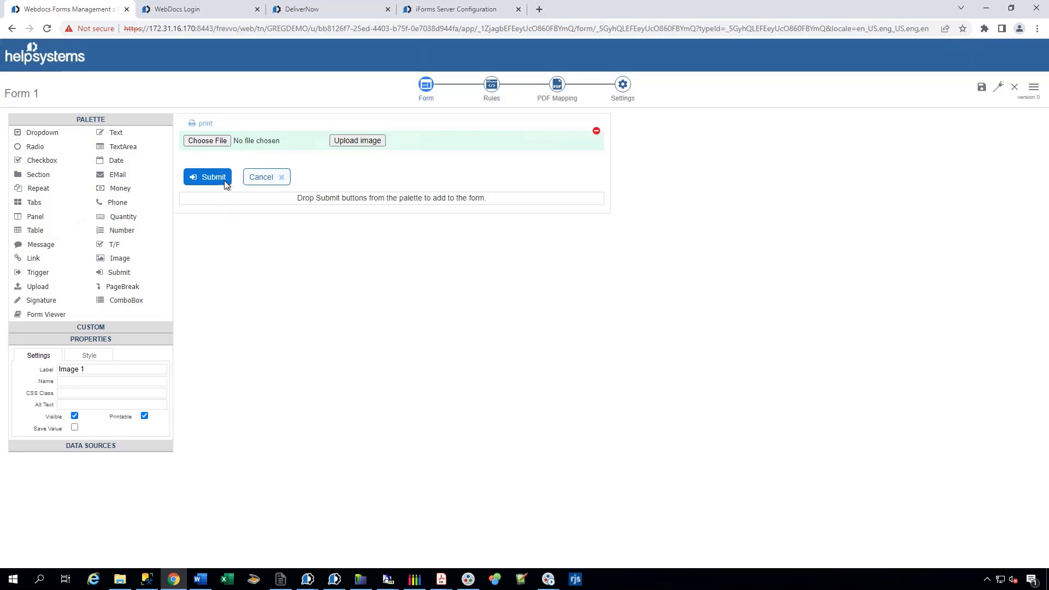
pyautogui.click(215, 142)
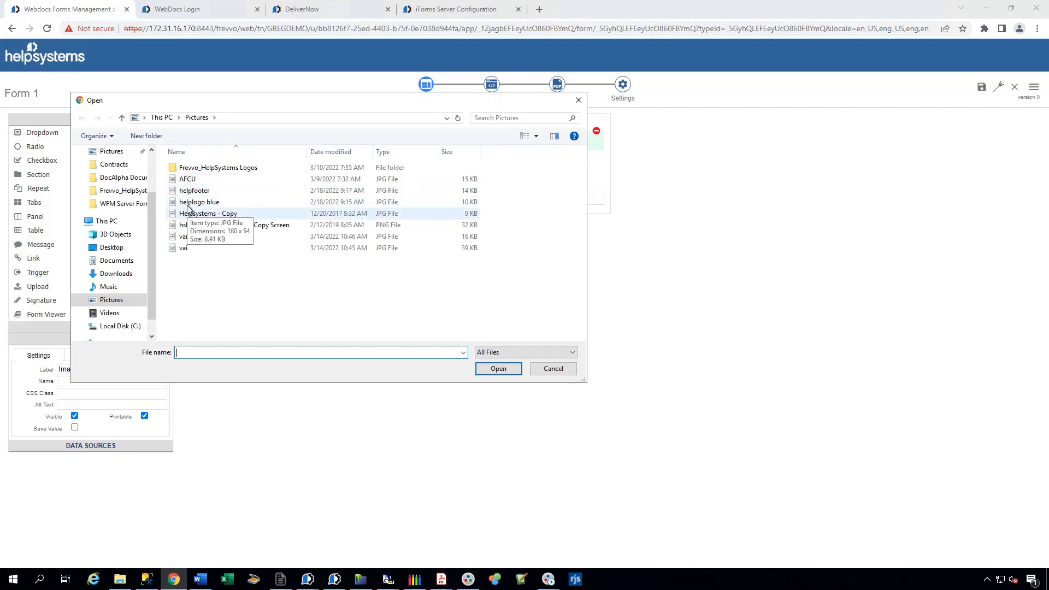
pyautogui.doubleClick(193, 202)
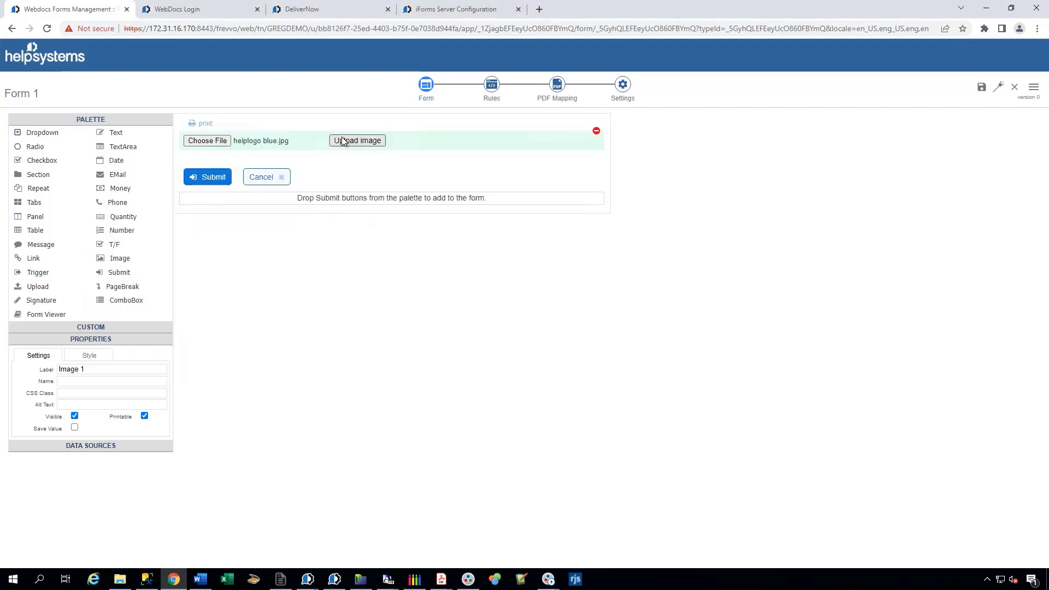
pyautogui.click(344, 143)
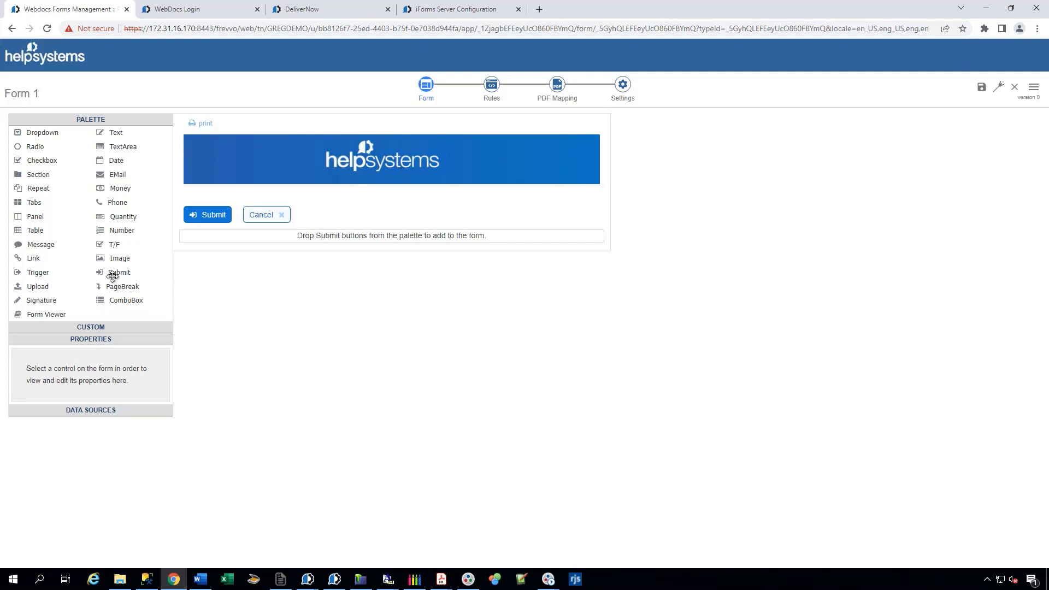
# Add a second Image control beneath the header logo and upload the "helpfooter" picture into it.
pyautogui.moveTo(117, 259)
pyautogui.mouseDown()
pyautogui.moveTo(235, 261)
pyautogui.moveTo(324, 185)
pyautogui.mouseUp()
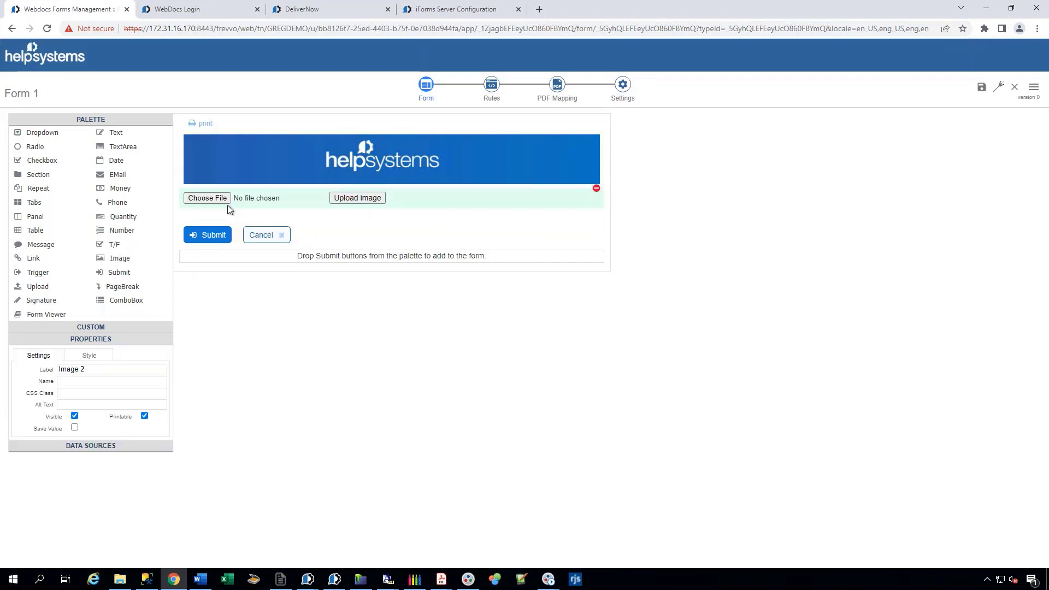
pyautogui.click(207, 198)
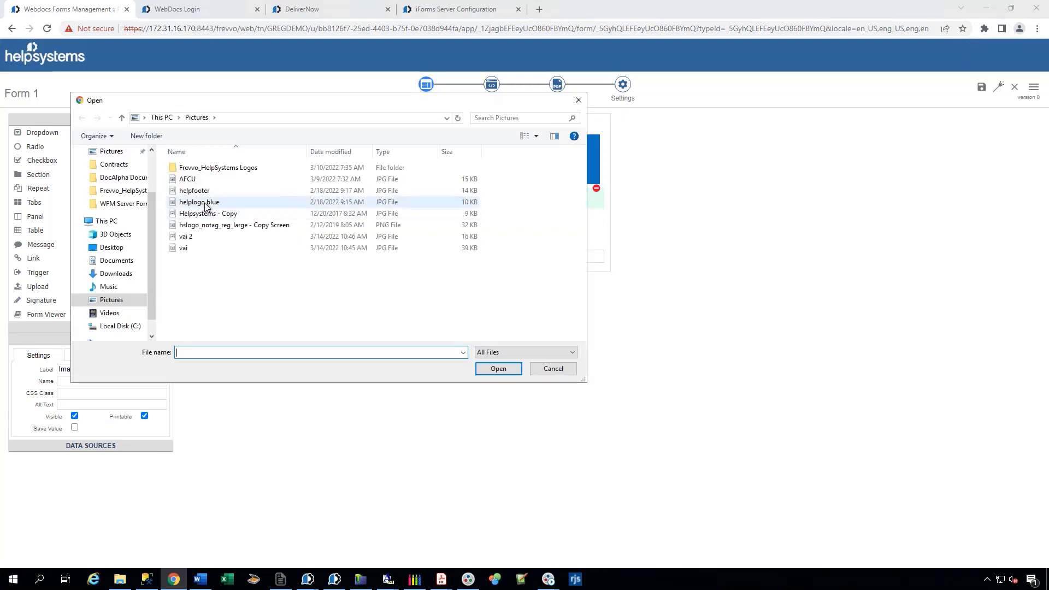
pyautogui.click(206, 197)
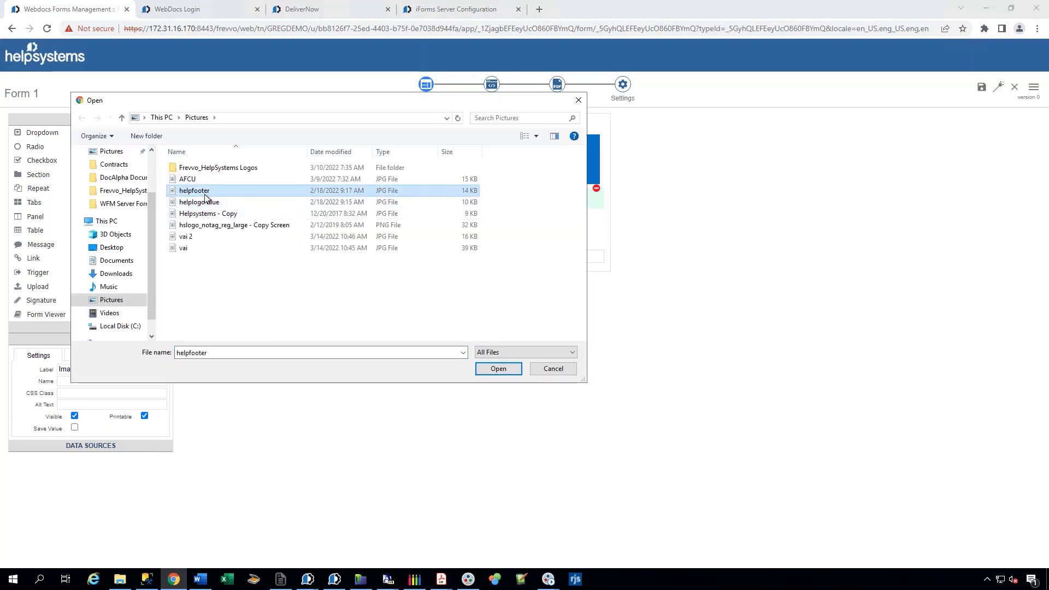
pyautogui.click(498, 369)
pyautogui.click(366, 198)
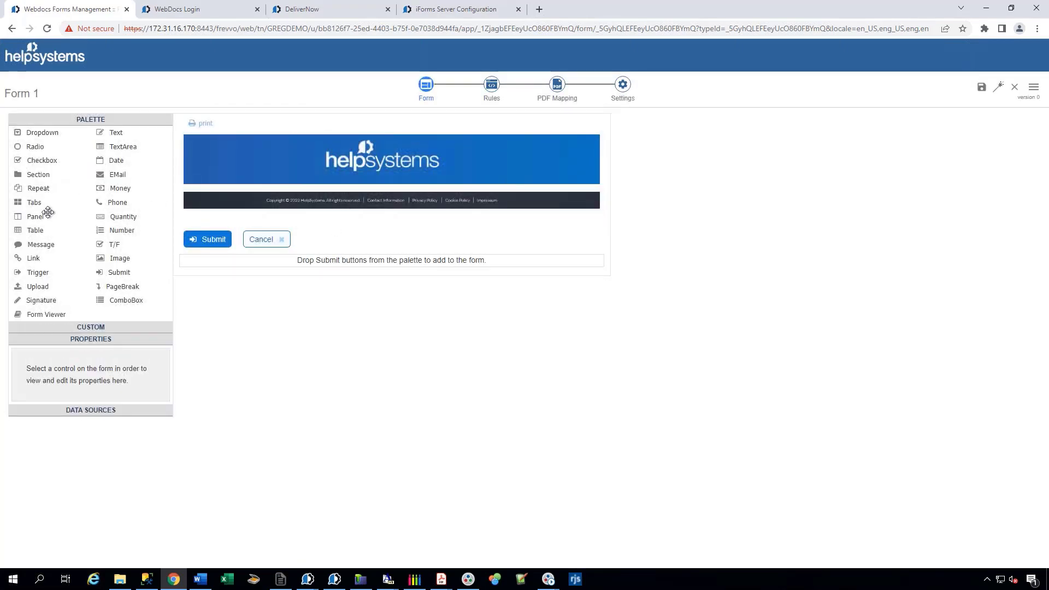
pyautogui.moveTo(34, 202); pyautogui.dragTo(241, 190)
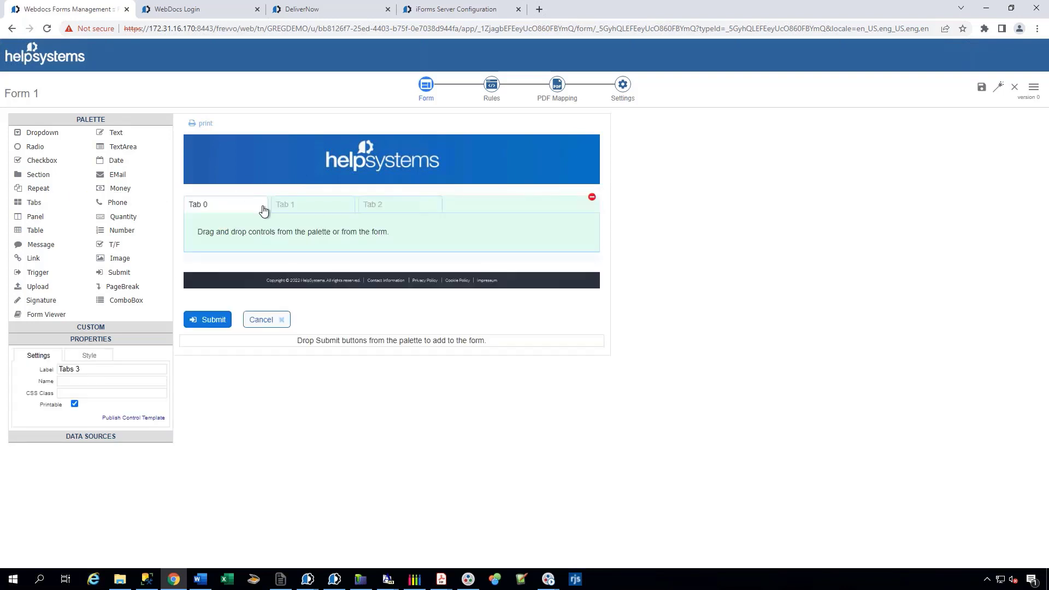
pyautogui.click(298, 208)
pyautogui.click(375, 205)
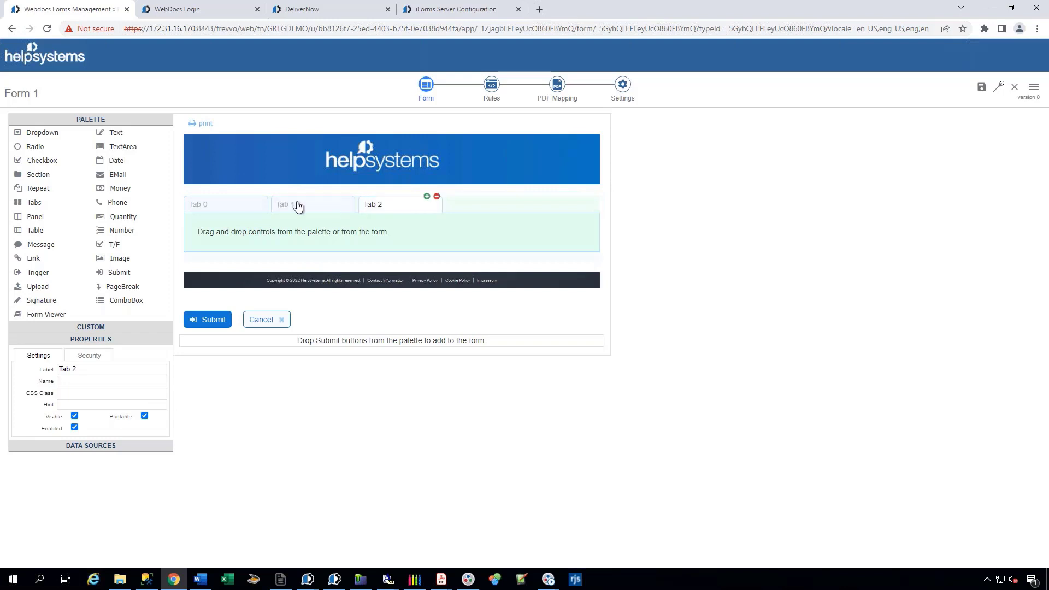
pyautogui.click(240, 212)
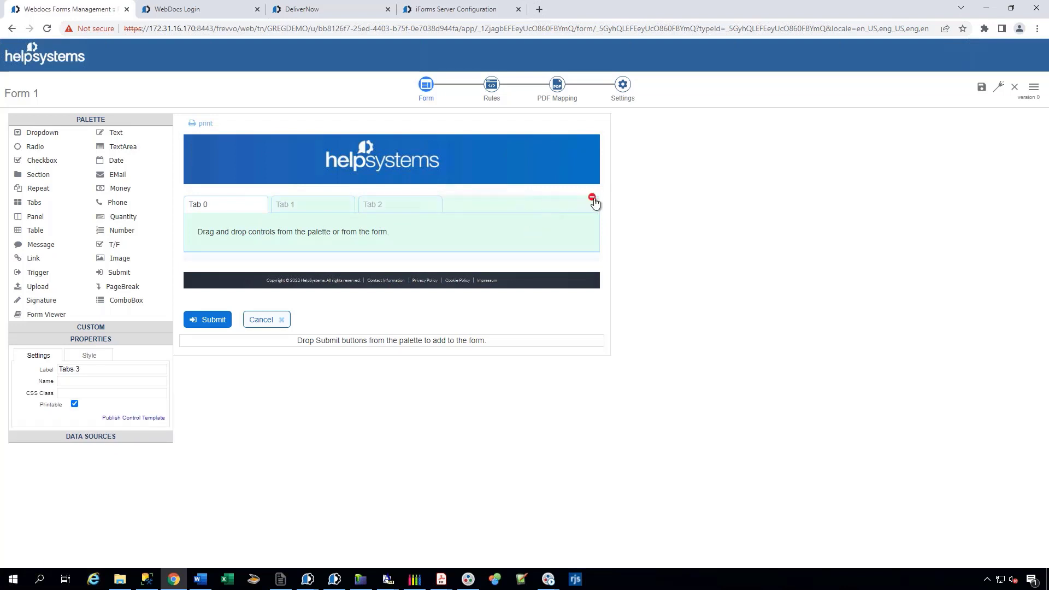
pyautogui.click(592, 200)
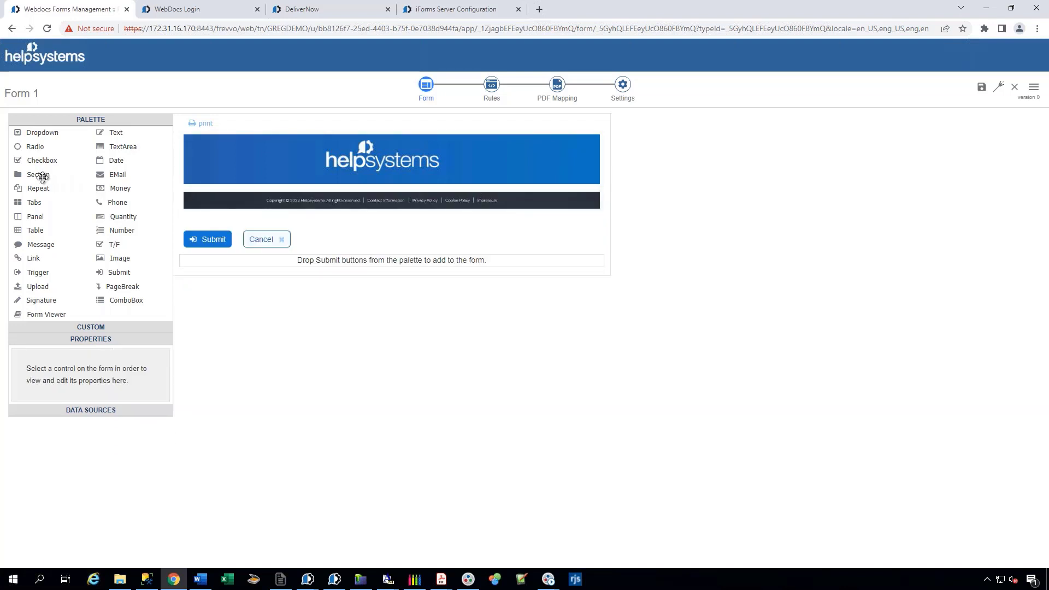
# Add a Section control between the header logo and the footer image, and try collapsing and expanding it.
pyautogui.moveTo(40, 173); pyautogui.dragTo(326, 191)
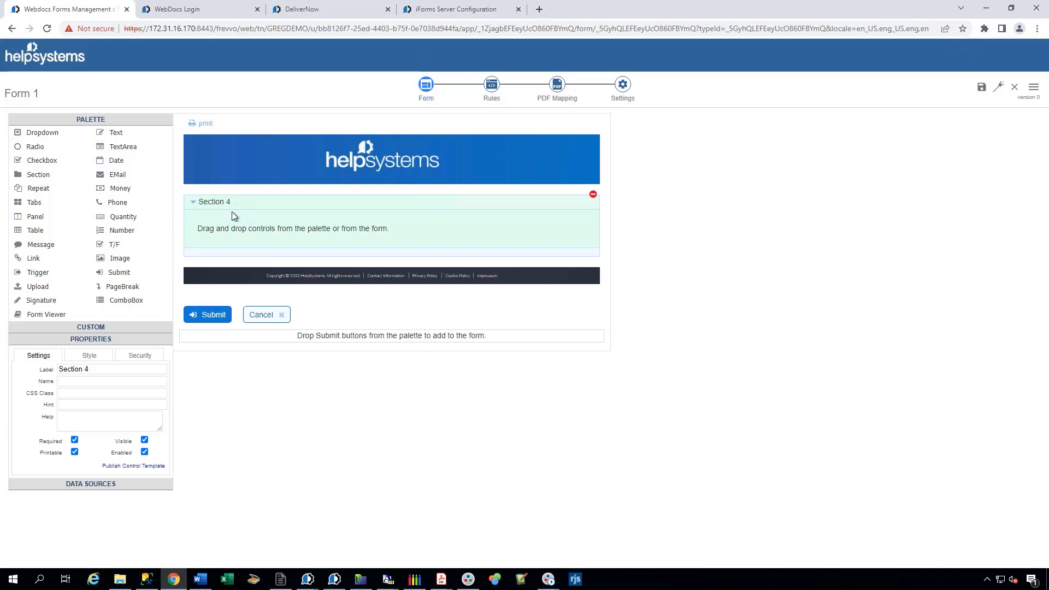
pyautogui.click(196, 206)
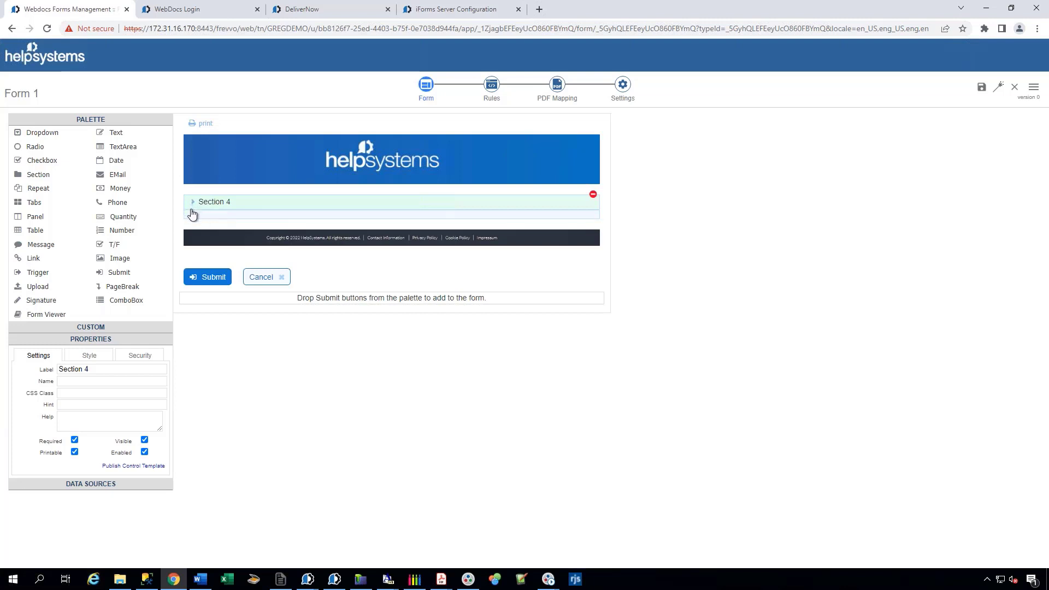
pyautogui.click(192, 206)
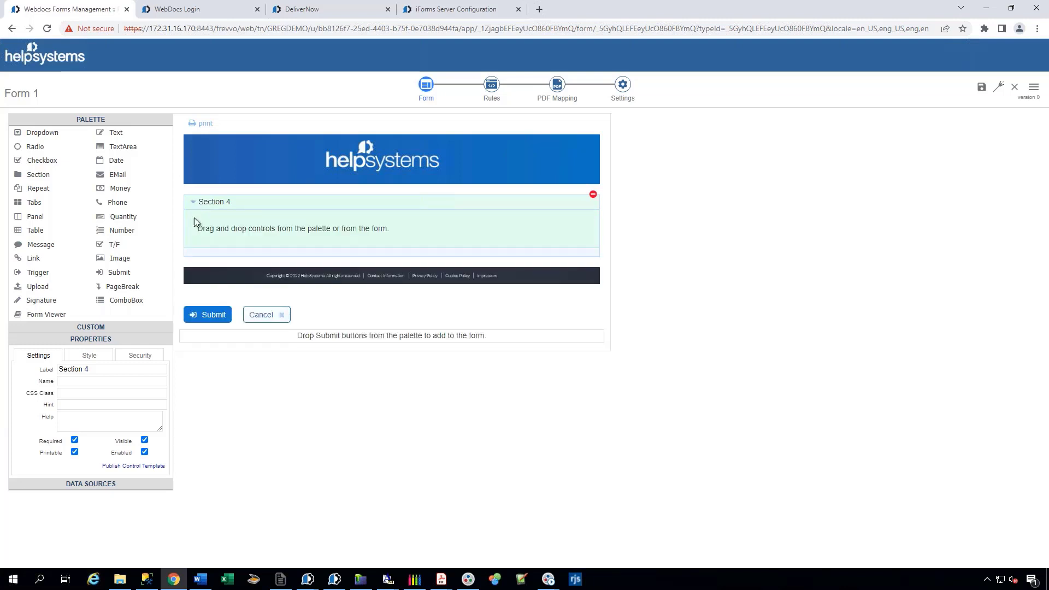
pyautogui.click(194, 205)
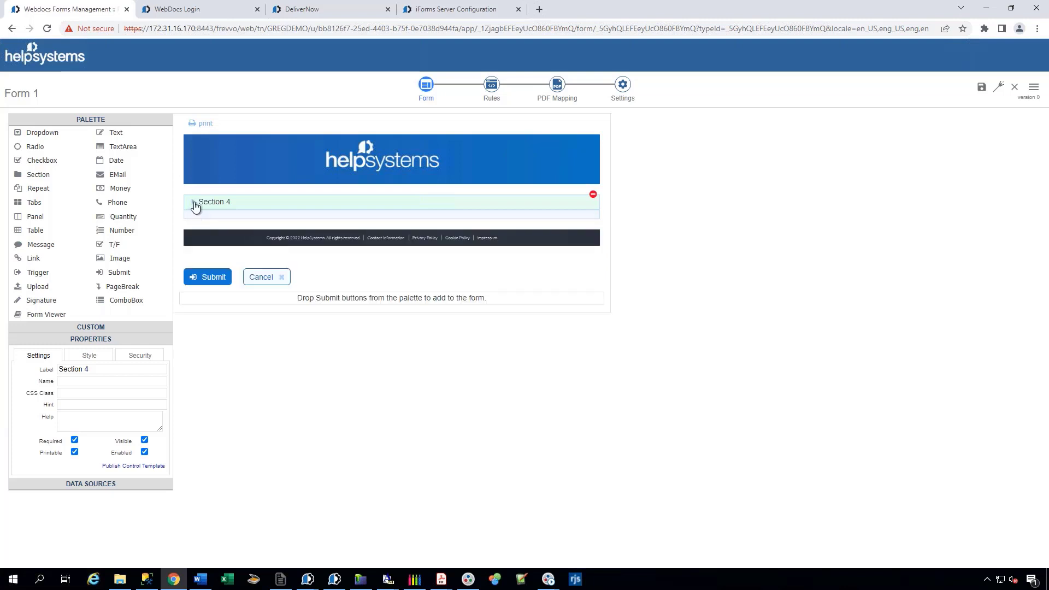
pyautogui.click(195, 206)
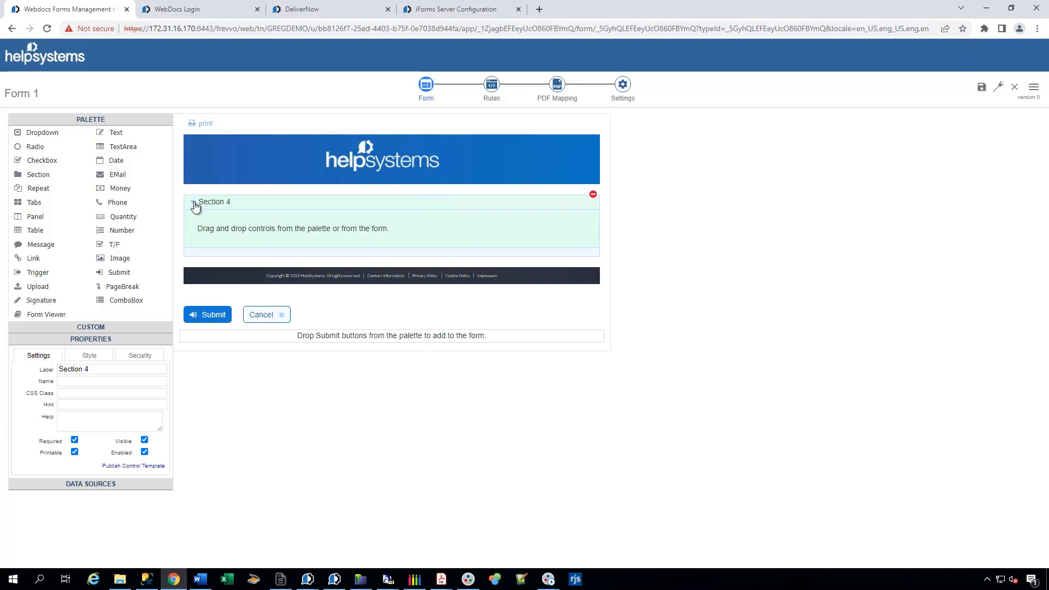
pyautogui.click(195, 206)
pyautogui.click(194, 206)
# Add a Dropdown control inside the section and label it "Select One From List".
pyautogui.moveTo(47, 135); pyautogui.dragTo(271, 226)
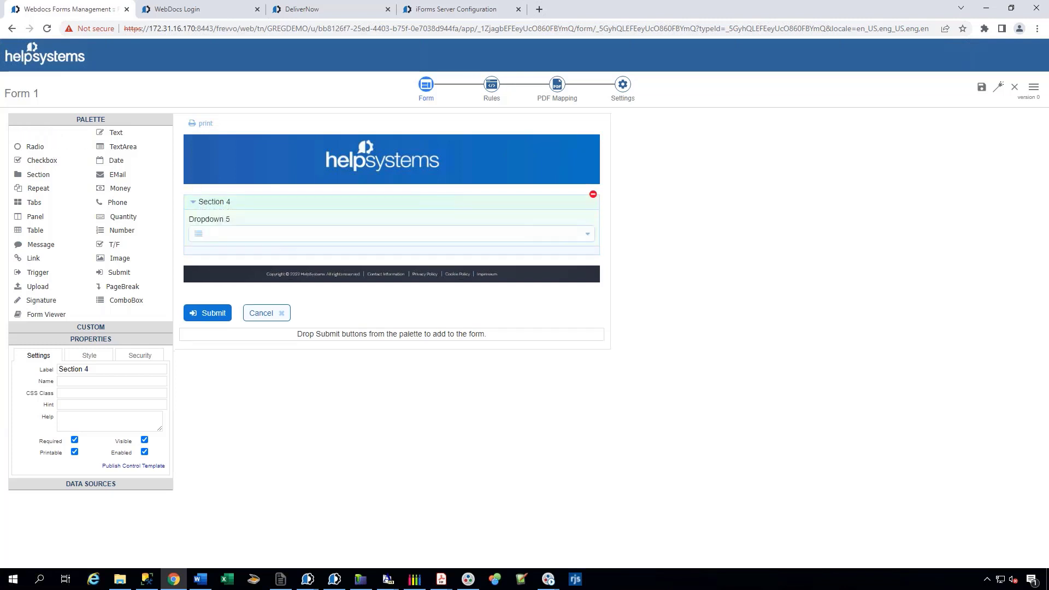
pyautogui.click(228, 221)
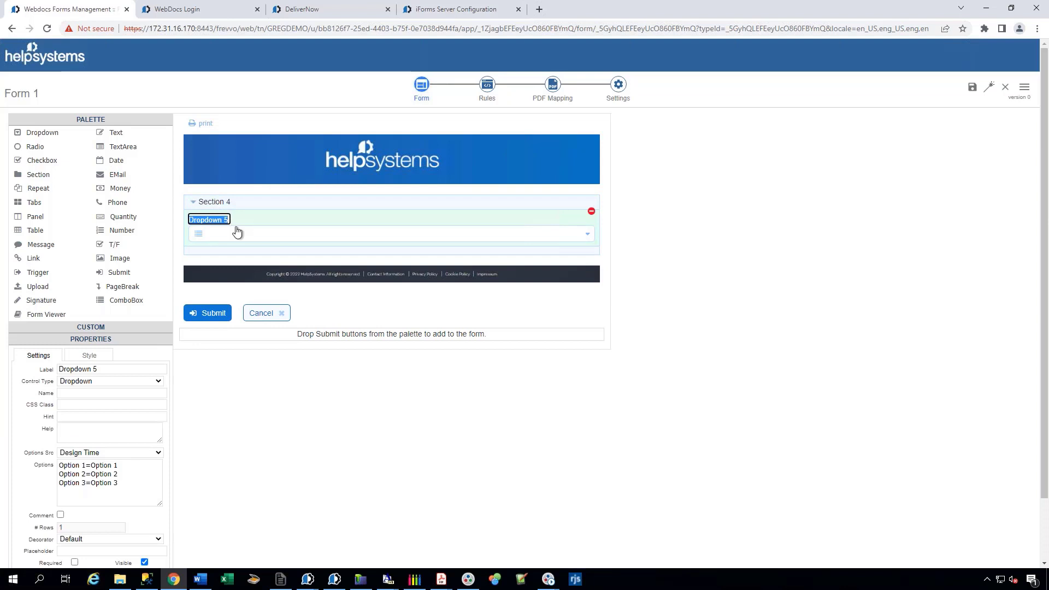
pyautogui.press('BackSpace')
pyautogui.write('Select One')
pyautogui.write(' form')
pyautogui.press('BackSpace')
pyautogui.press('BackSpace')
pyautogui.press('BackSpace')
pyautogui.write('From List')
pyautogui.click(281, 220)
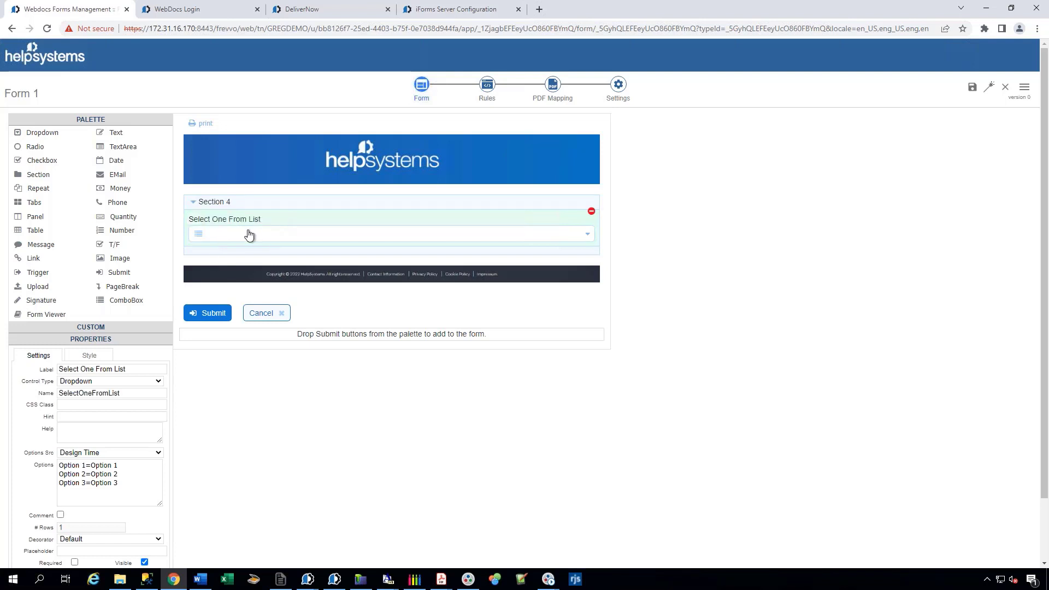
# Set the dropdown's placeholder text to "Select One".
pyautogui.moveTo(125, 486); pyautogui.dragTo(50, 468)
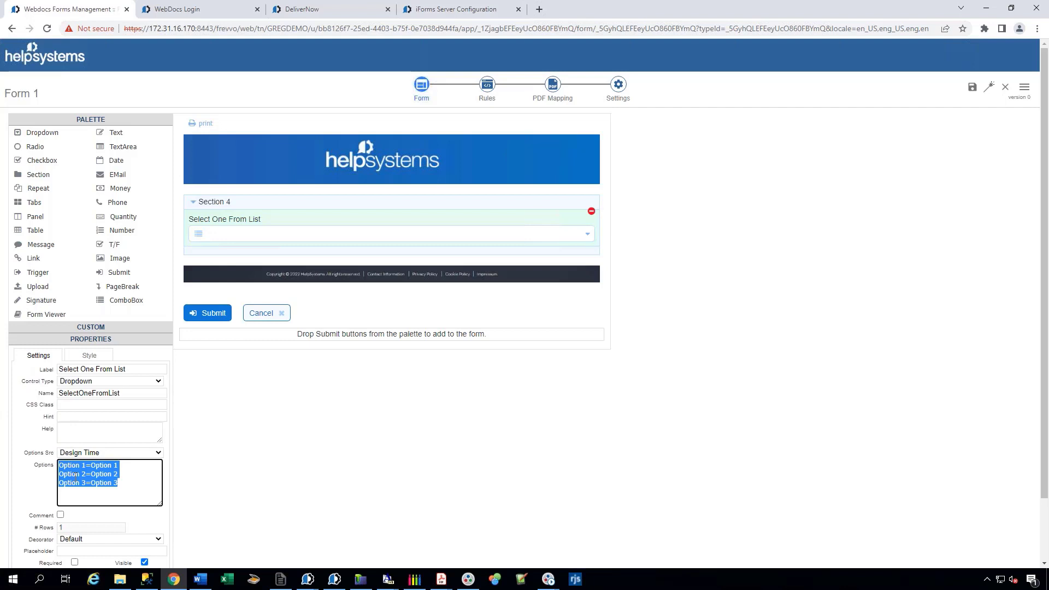
pyautogui.scroll(-1, 75, 474)
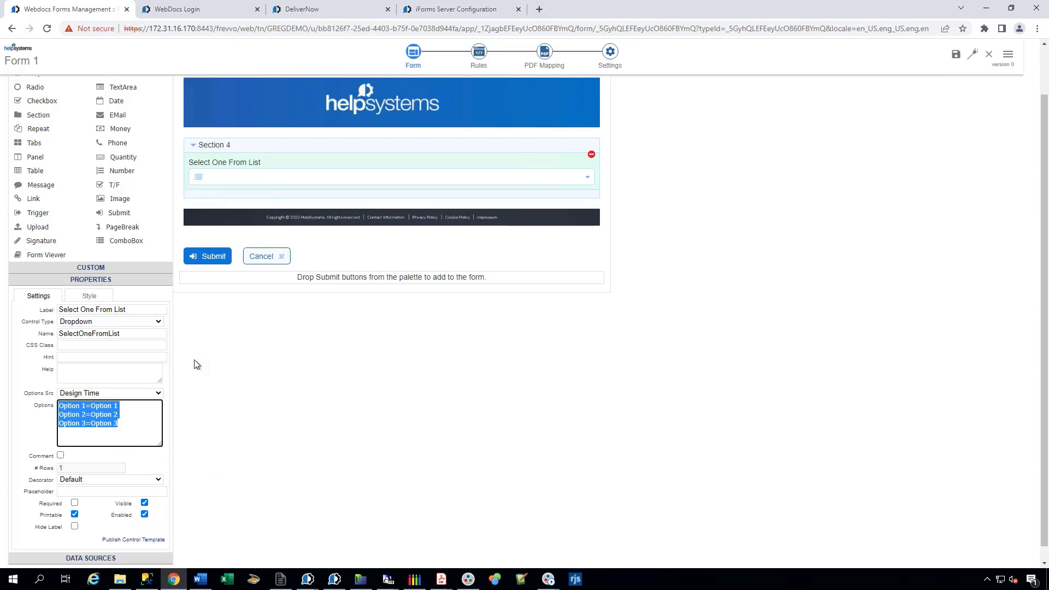
pyautogui.click(108, 490)
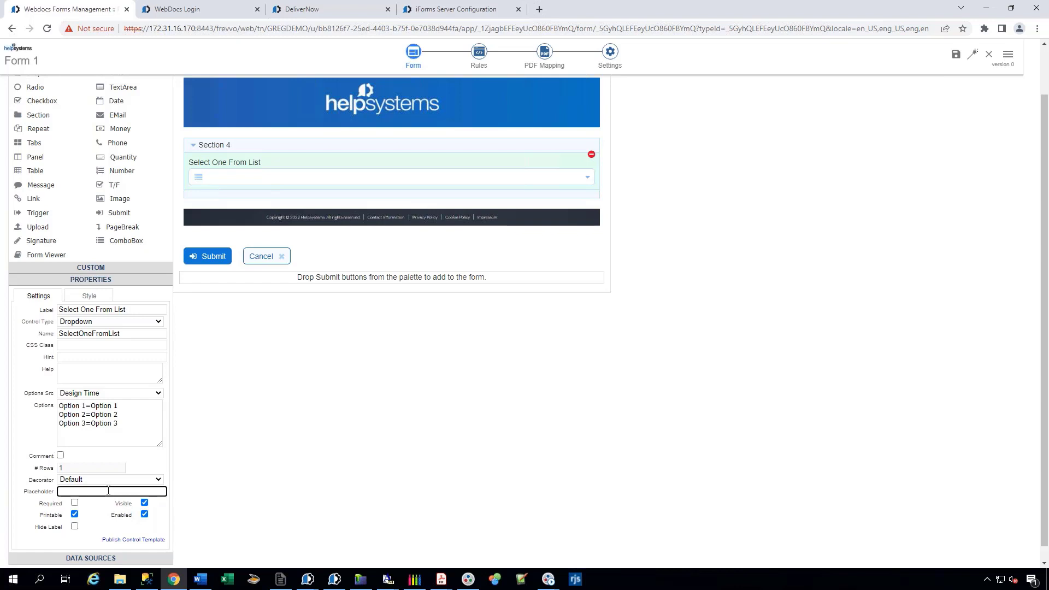
pyautogui.write('Select One')
pyautogui.click(216, 444)
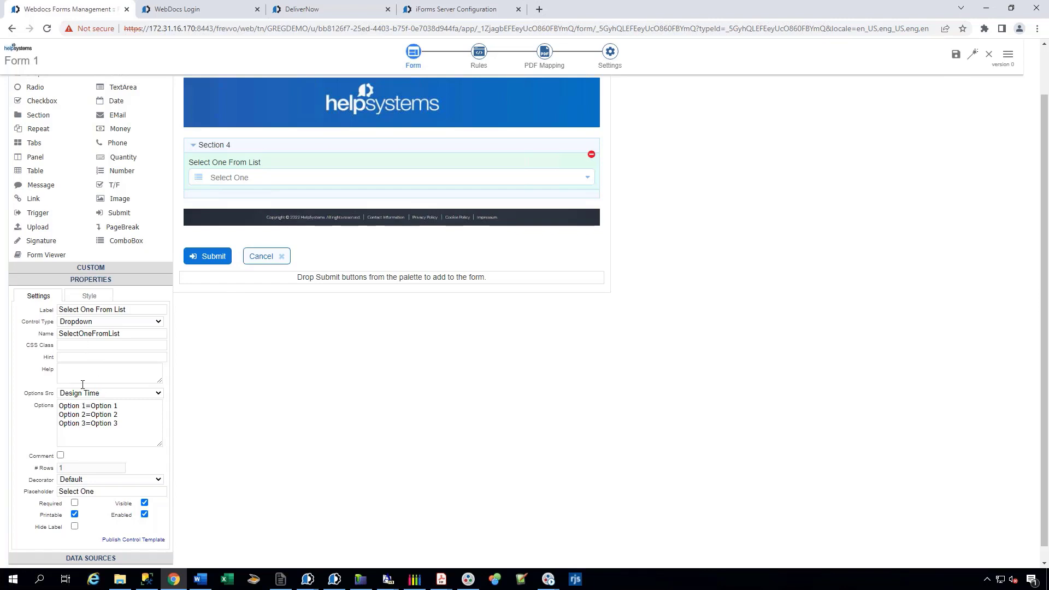
pyautogui.click(104, 396)
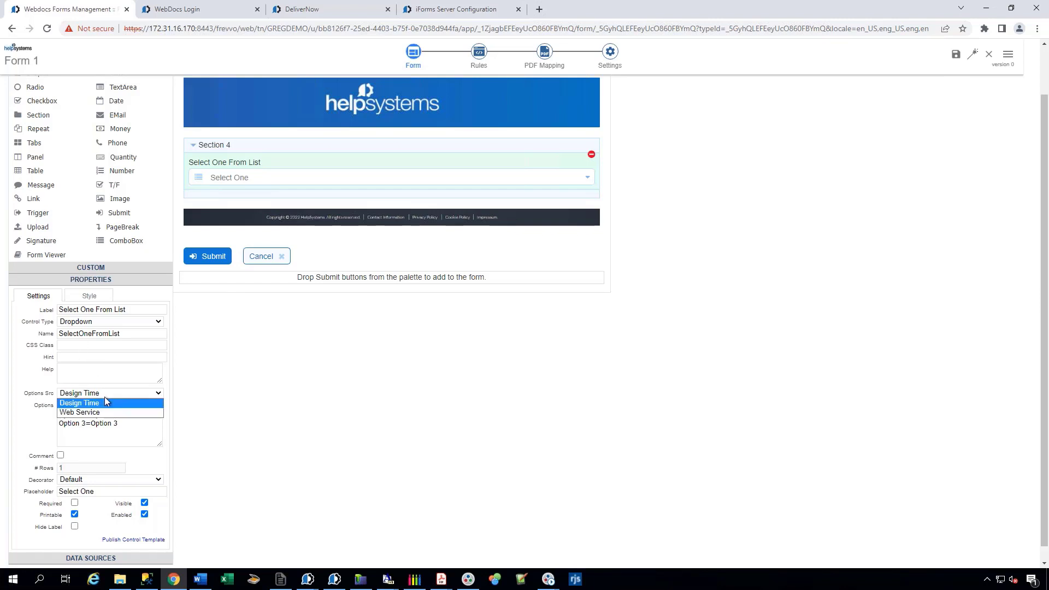
pyautogui.click(82, 411)
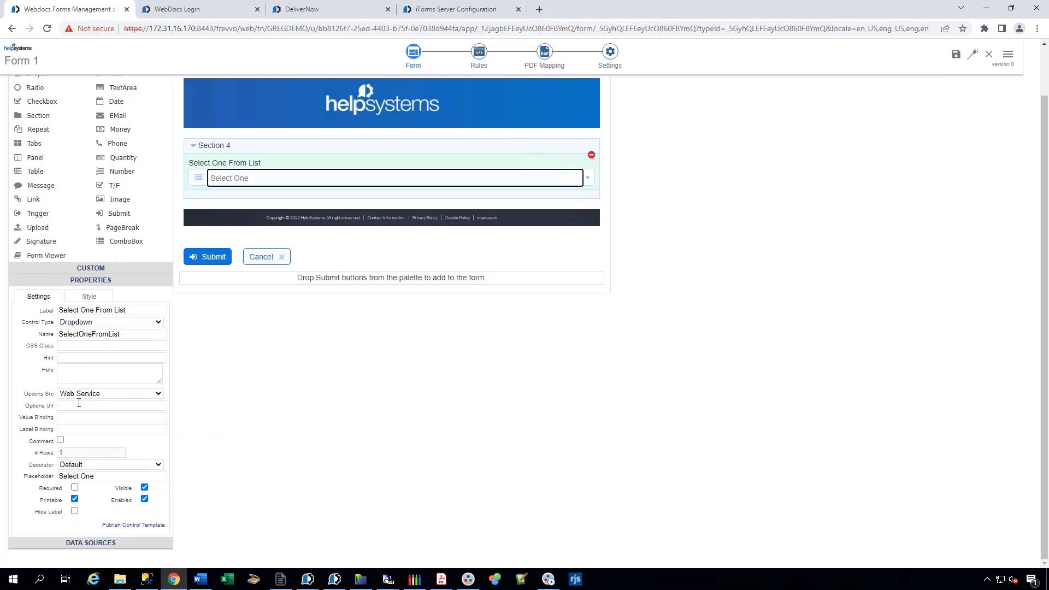
pyautogui.click(163, 396)
pyautogui.click(112, 405)
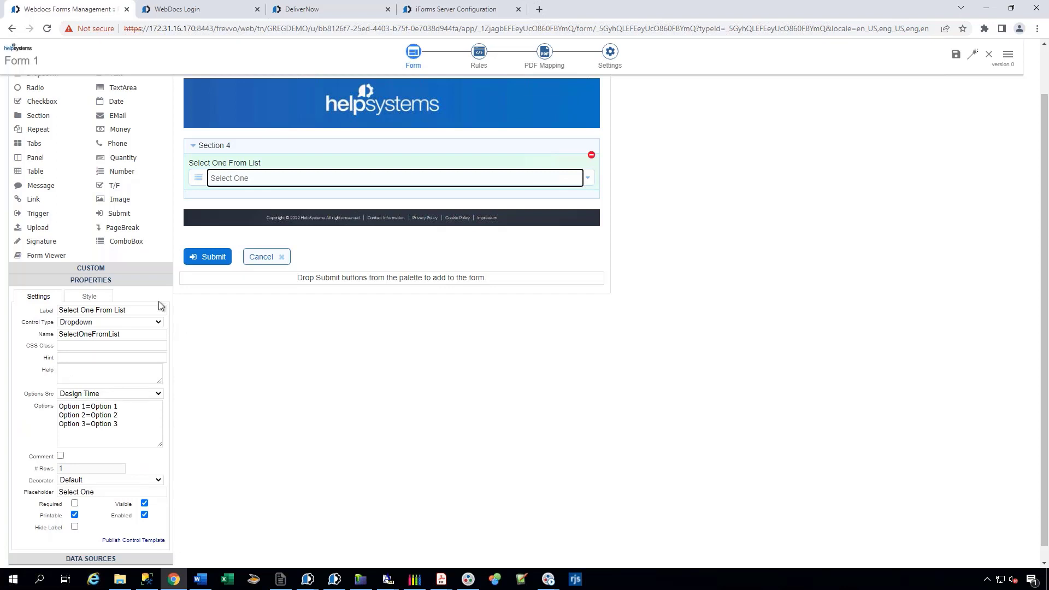
# Add a Date control inside the section, beneath the Select One From List dropdown.
pyautogui.moveTo(114, 100); pyautogui.dragTo(304, 185)
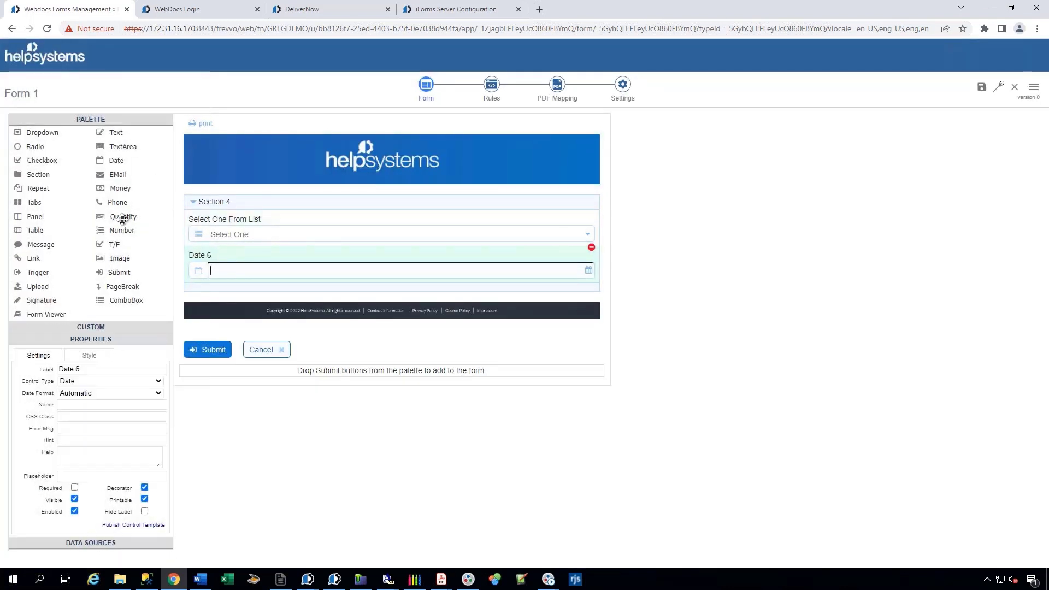
# Add a Phone control inside the section beneath the date field, and view its entry format help.
pyautogui.moveTo(117, 203); pyautogui.dragTo(307, 275)
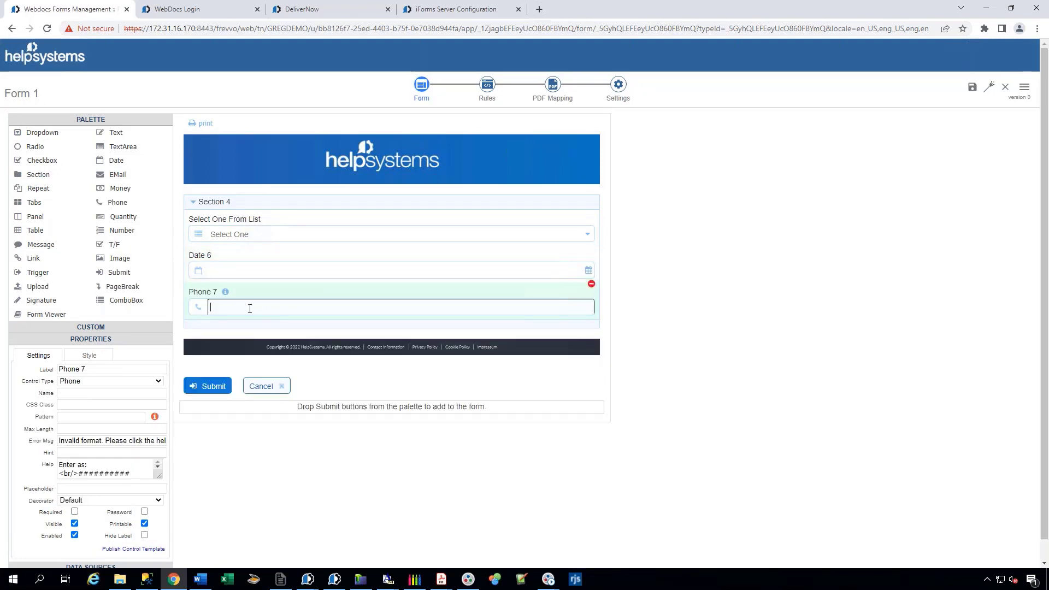
pyautogui.click(225, 293)
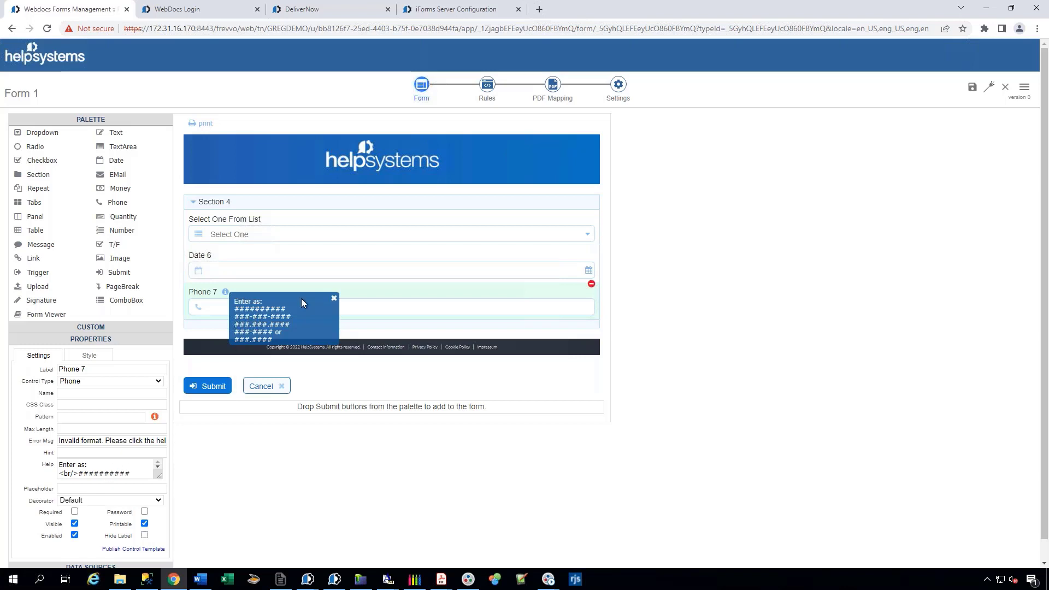
pyautogui.click(334, 299)
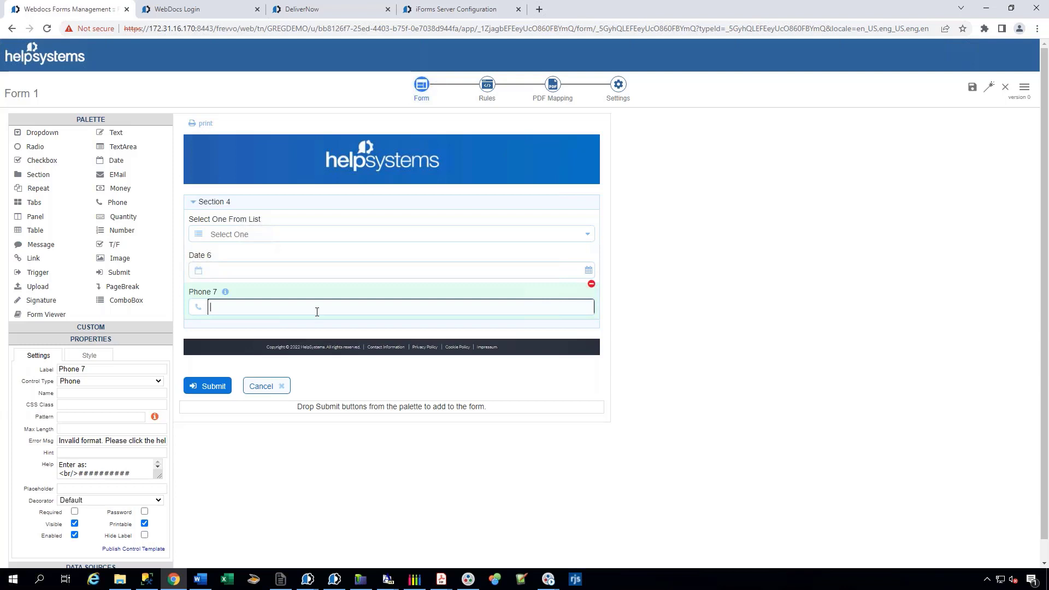
# Test the Phone field's format validation with an incomplete number, and clear the entry.
pyautogui.write('43423')
pyautogui.click(384, 277)
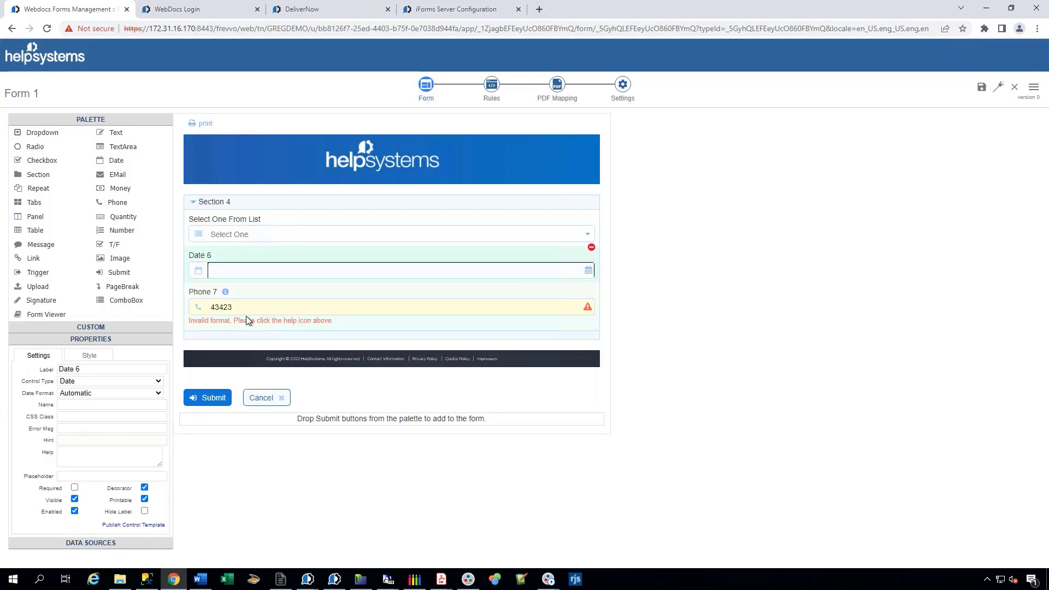
pyautogui.moveTo(236, 308); pyautogui.dragTo(209, 311)
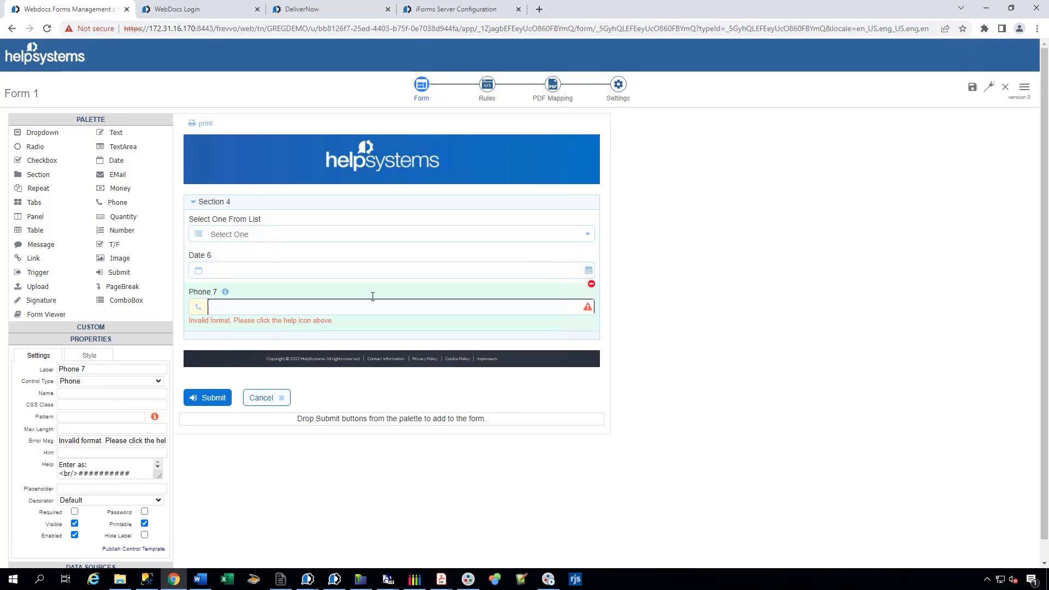
pyautogui.click(610, 326)
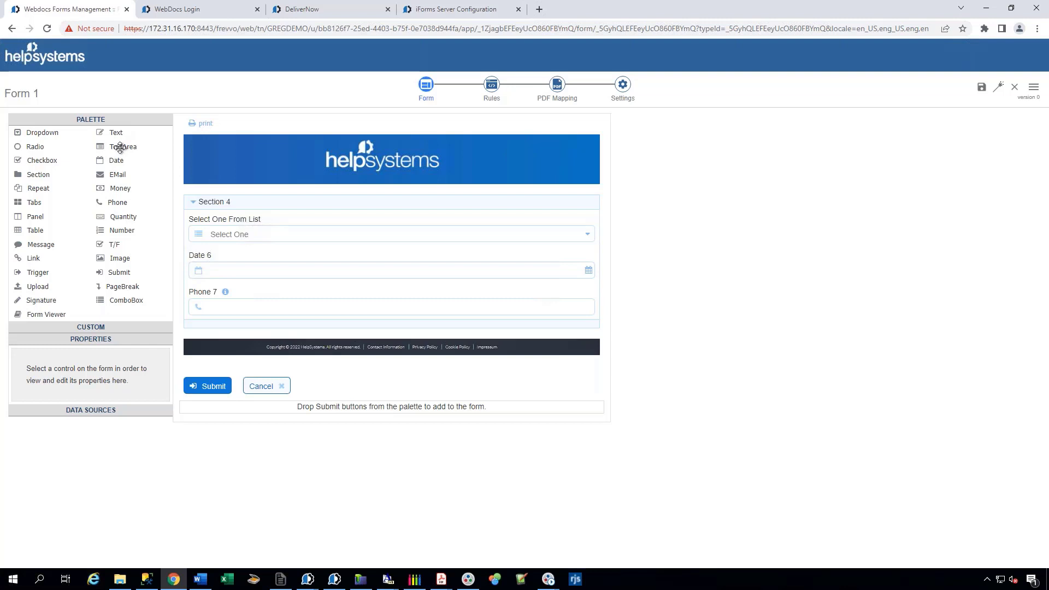
# Add a TextArea control beneath the Phone field in the section and label it "Notes:".
pyautogui.moveTo(186, 201); pyautogui.dragTo(342, 315)
pyautogui.click(218, 328)
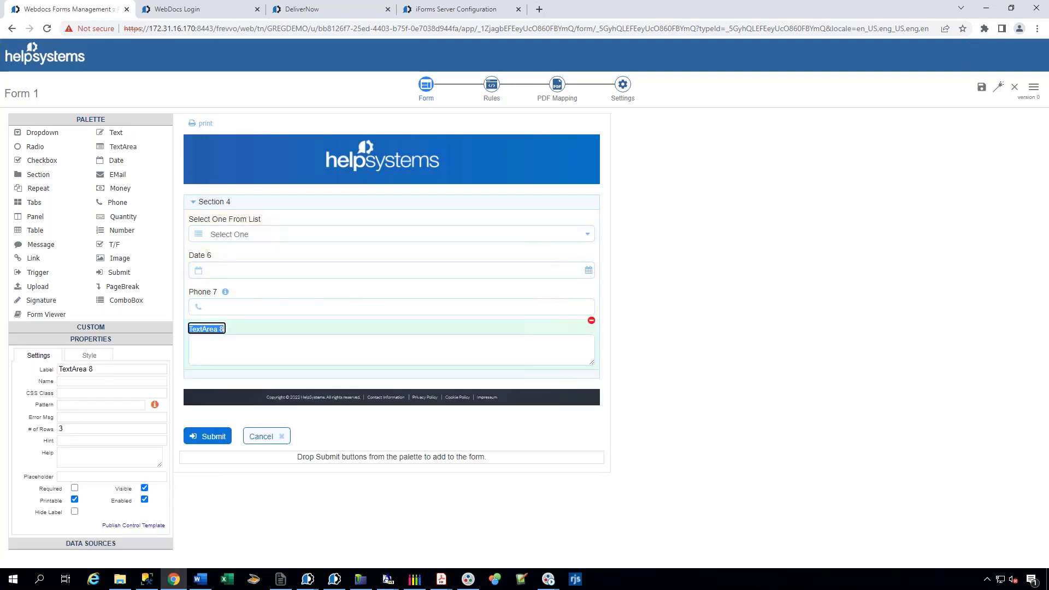
pyautogui.write('Notes:')
# Add a Signature control inside the section beneath the Notes text area.
pyautogui.moveTo(43, 303)
pyautogui.mouseDown()
pyautogui.moveTo(183, 328)
pyautogui.moveTo(290, 365)
pyautogui.mouseUp()
pyautogui.moveTo(307, 365); pyautogui.dragTo(306, 366)
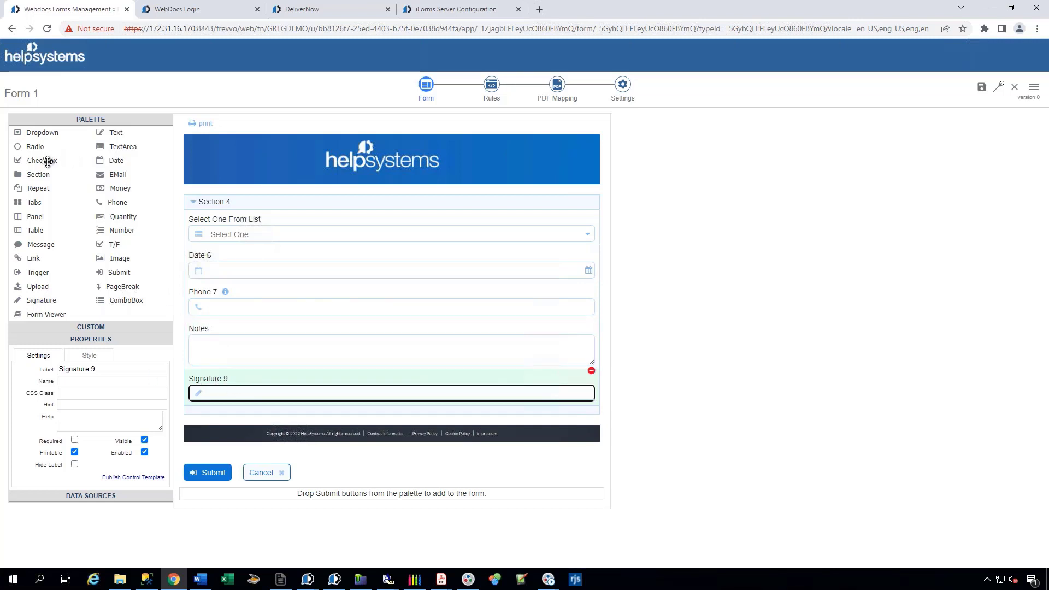
# Add a Checkbox control beneath the signature field, and try ticking and unticking its first two options.
pyautogui.moveTo(38, 160)
pyautogui.mouseDown()
pyautogui.moveTo(203, 267)
pyautogui.moveTo(352, 401)
pyautogui.mouseUp()
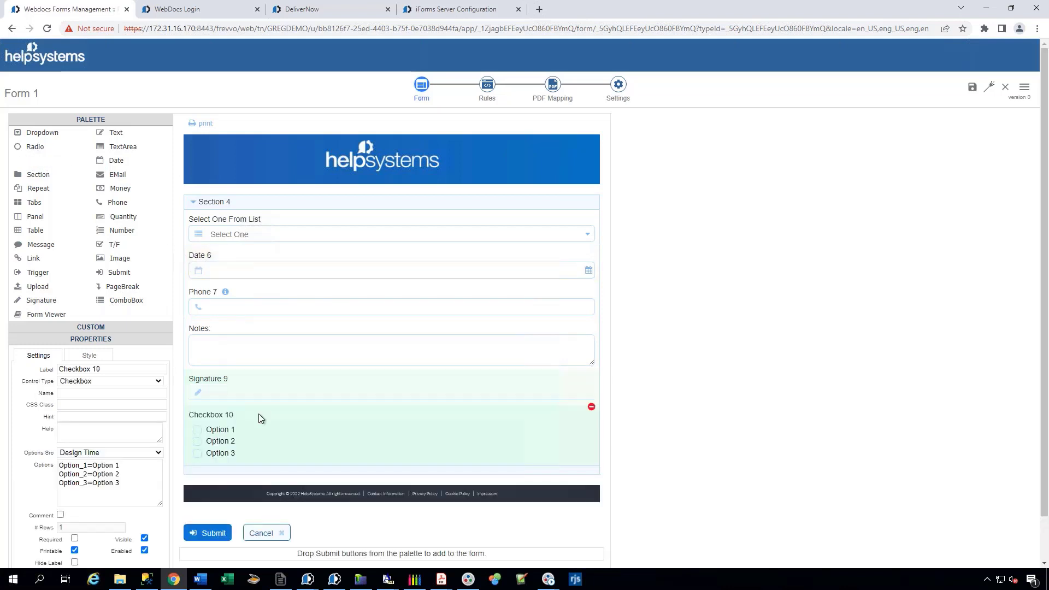
pyautogui.click(198, 430)
pyautogui.click(197, 442)
pyautogui.click(198, 441)
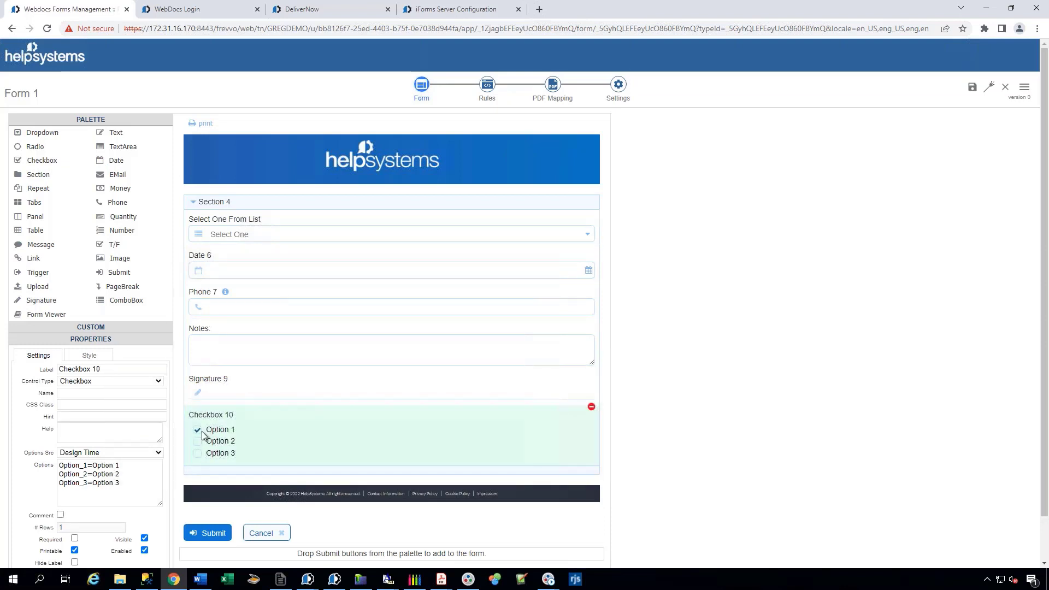
pyautogui.click(199, 432)
# Add an Upload control beneath the checkboxes and a Text control above the Select One From List dropdown.
pyautogui.moveTo(42, 288); pyautogui.dragTo(304, 445)
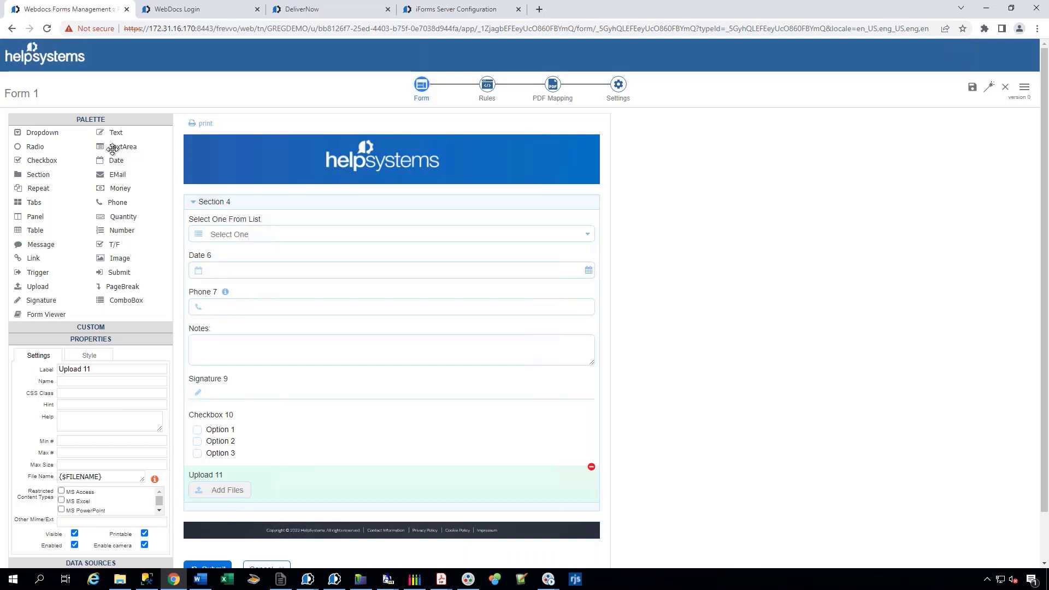
pyautogui.moveTo(113, 135); pyautogui.dragTo(294, 229)
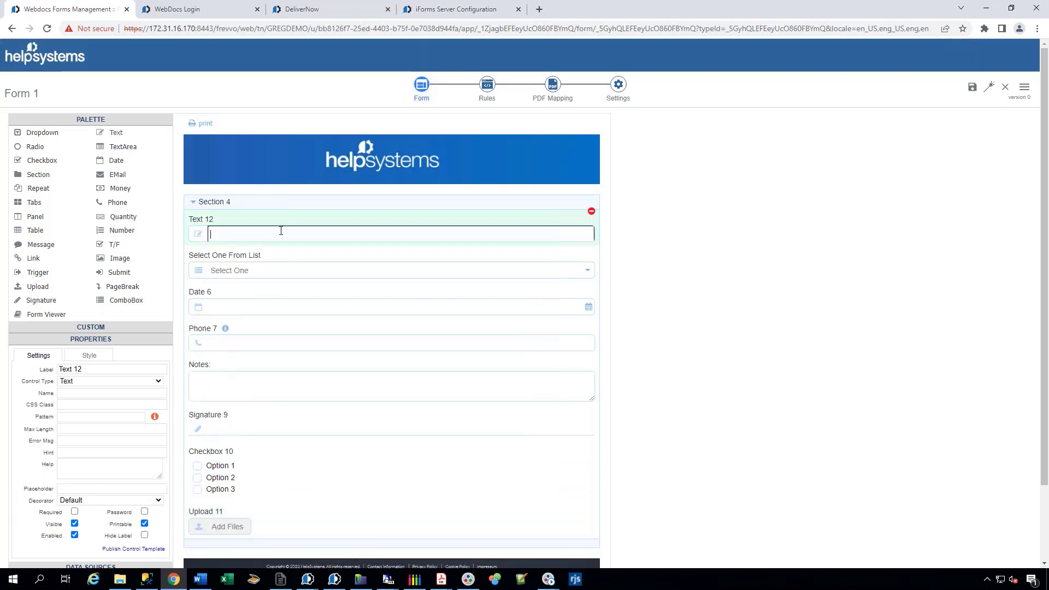
pyautogui.click(252, 224)
# Enable the Password option on the new Text control, and test the field with a sample password before clearing it.
pyautogui.click(144, 512)
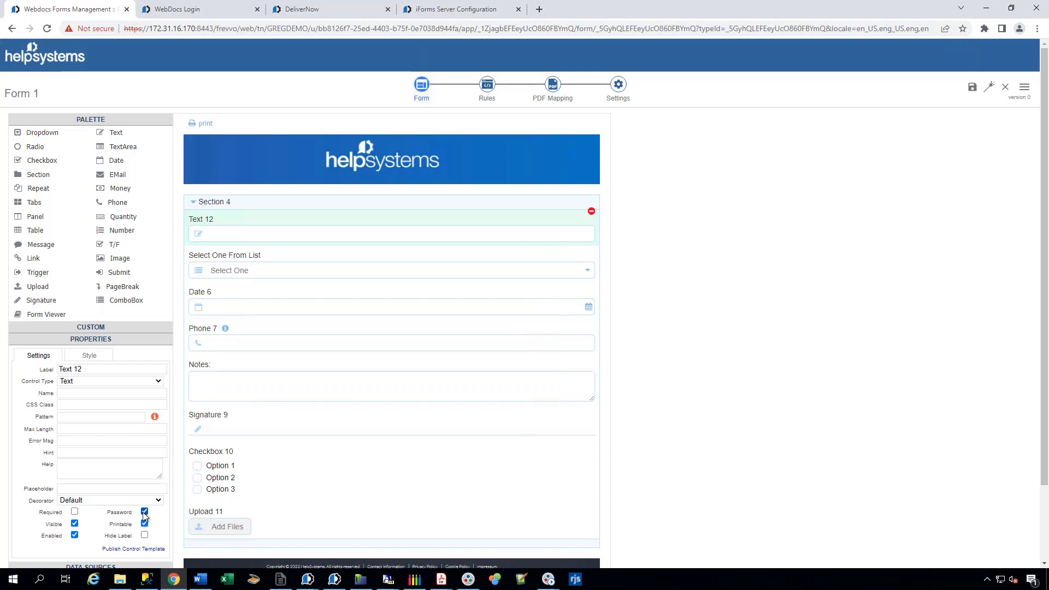
pyautogui.click(235, 236)
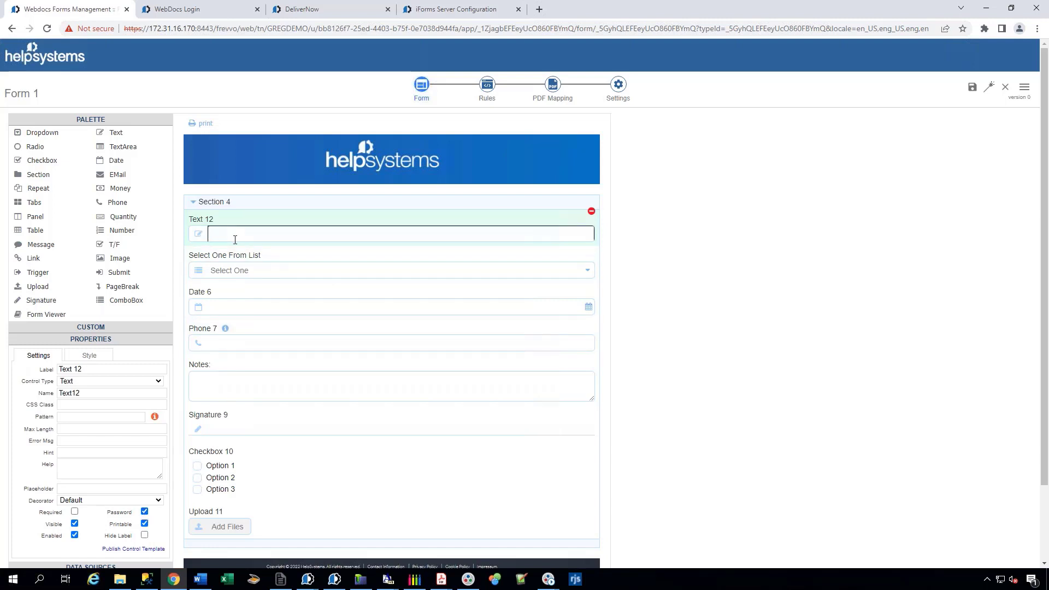
pyautogui.write('3232')
pyautogui.click(247, 253)
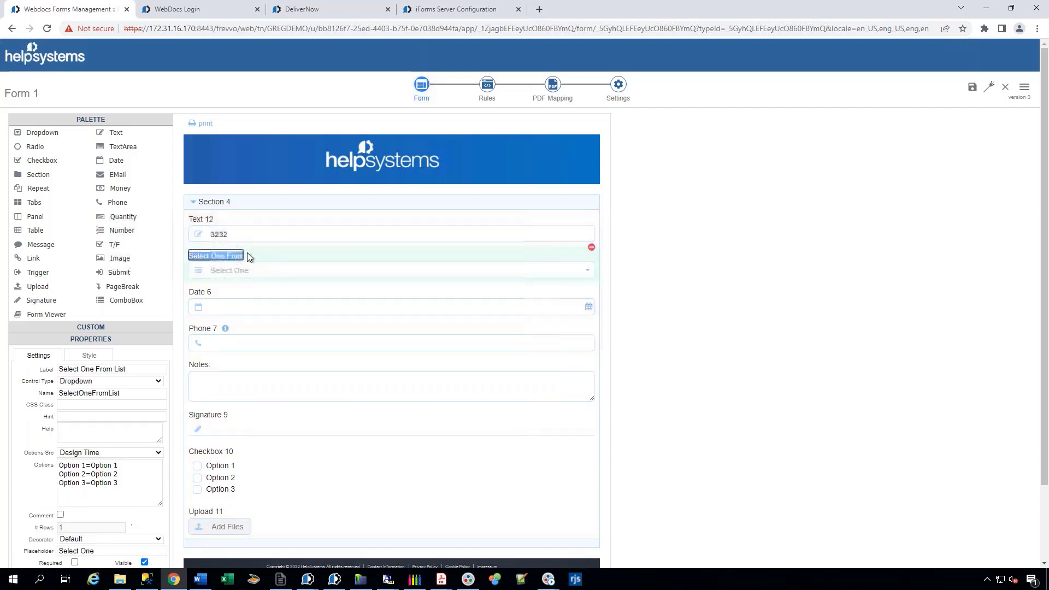
pyautogui.click(321, 230)
pyautogui.moveTo(265, 232); pyautogui.dragTo(204, 238)
pyautogui.click(227, 234)
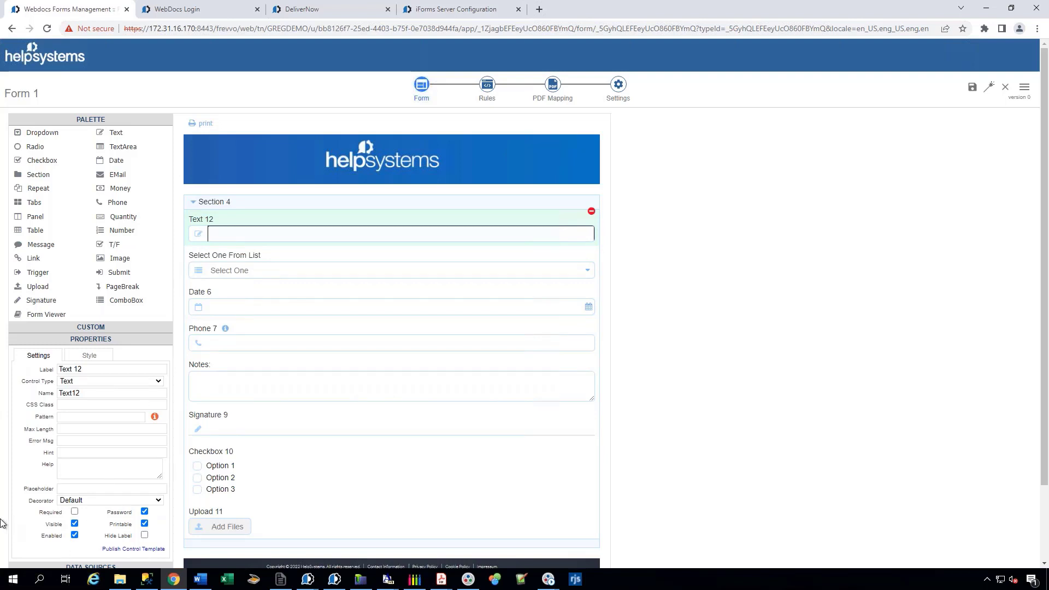
pyautogui.scroll(-2, 15, 510)
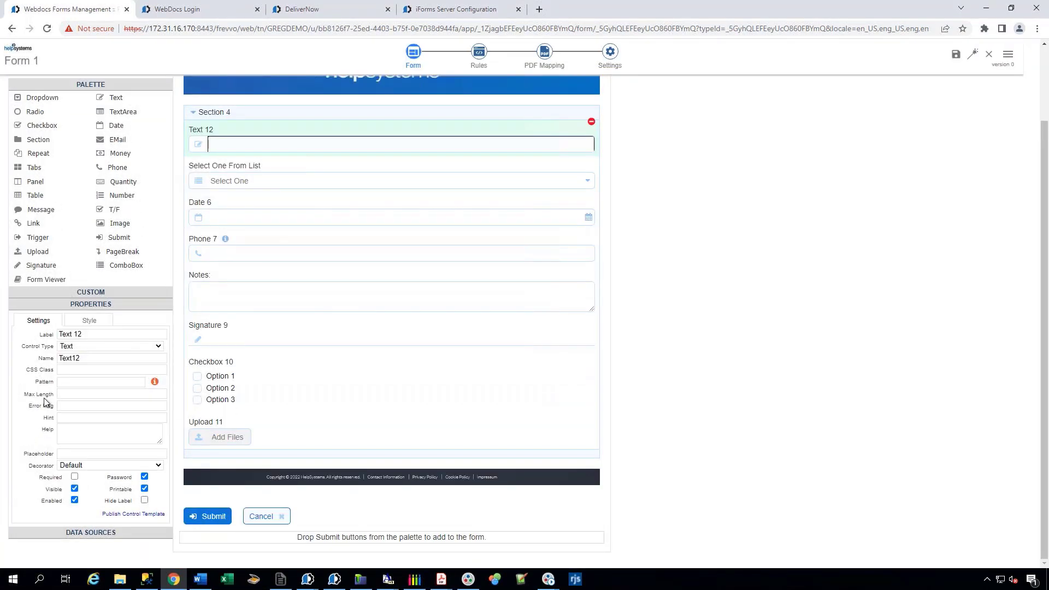
pyautogui.click(707, 227)
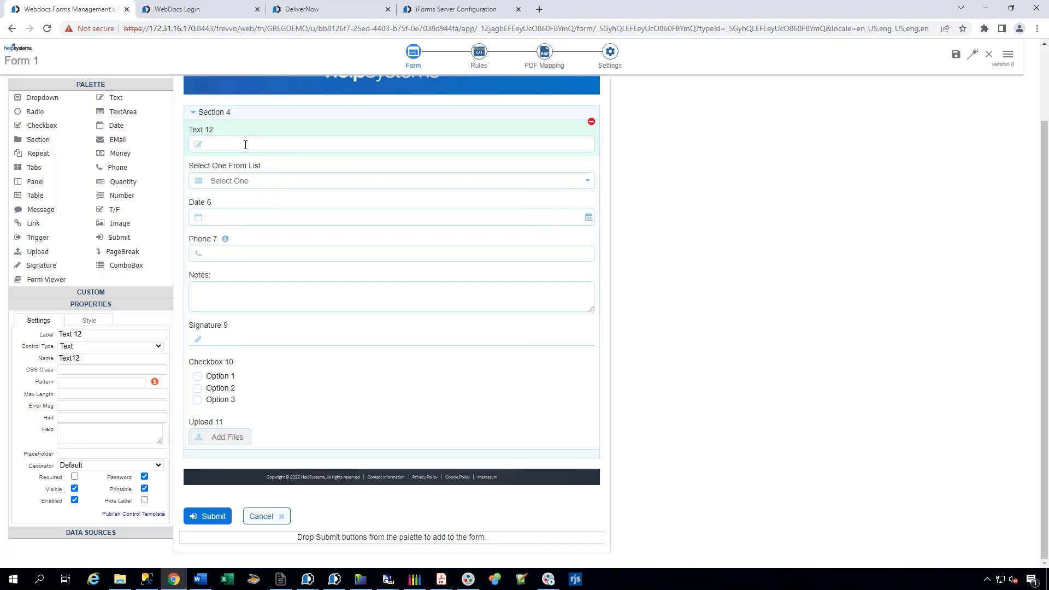
pyautogui.scroll(1, 629, 288)
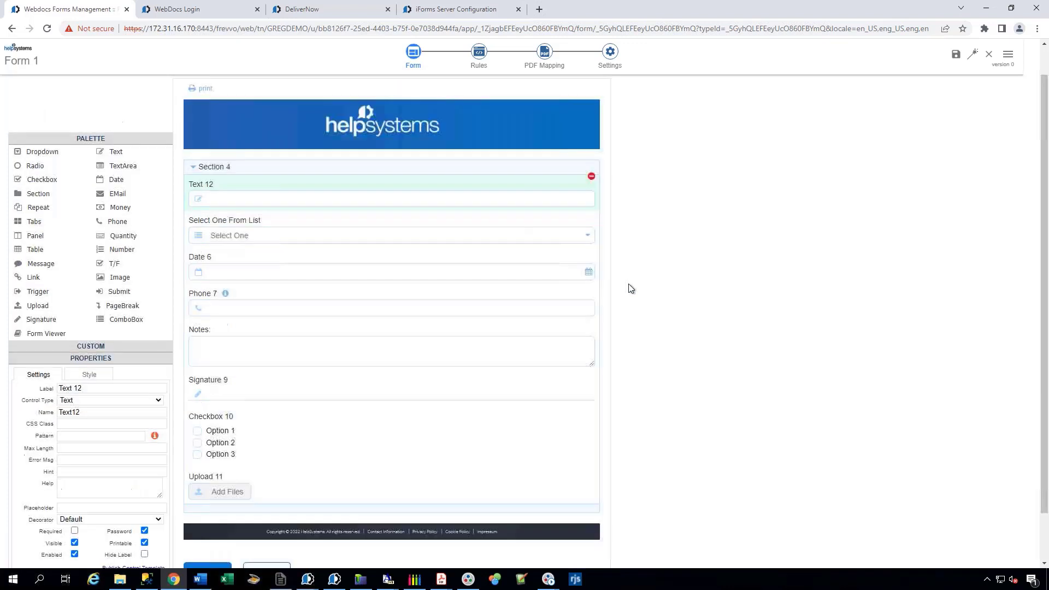
pyautogui.scroll(1, 631, 288)
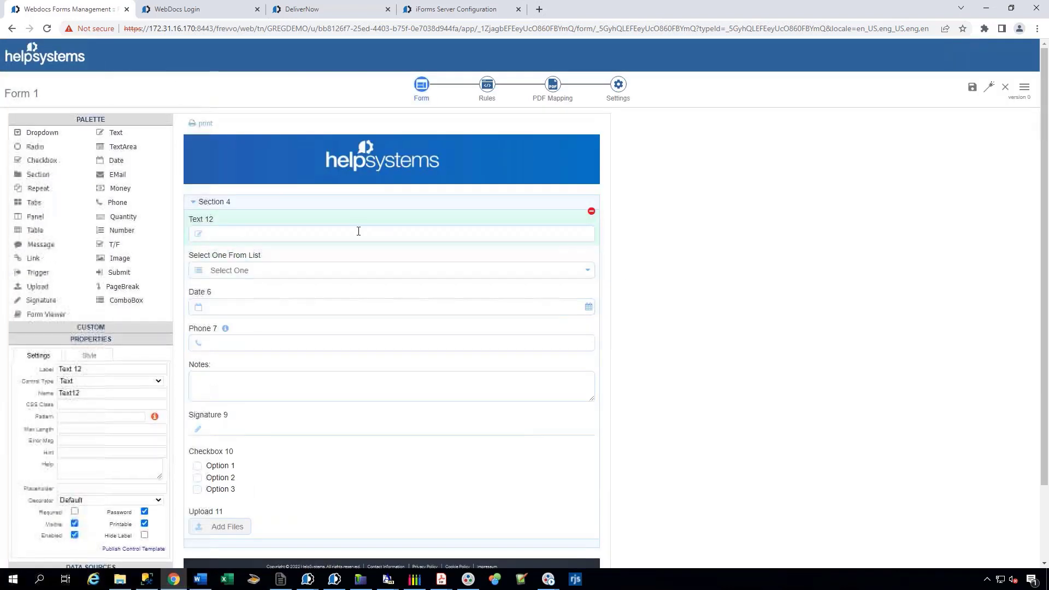
# Create a new rule for the form.
pyautogui.click(488, 92)
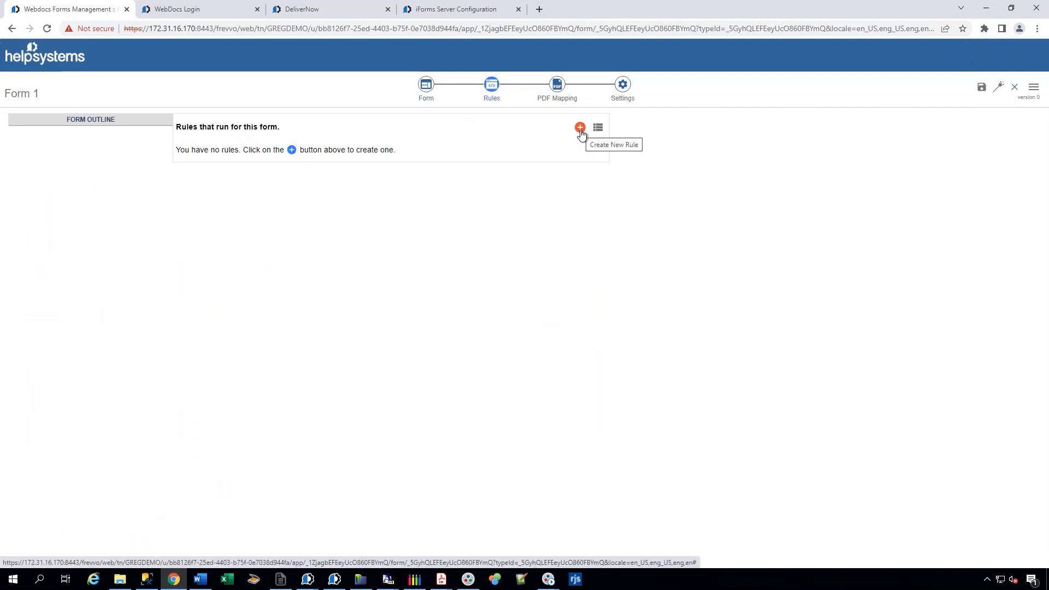
pyautogui.click(580, 129)
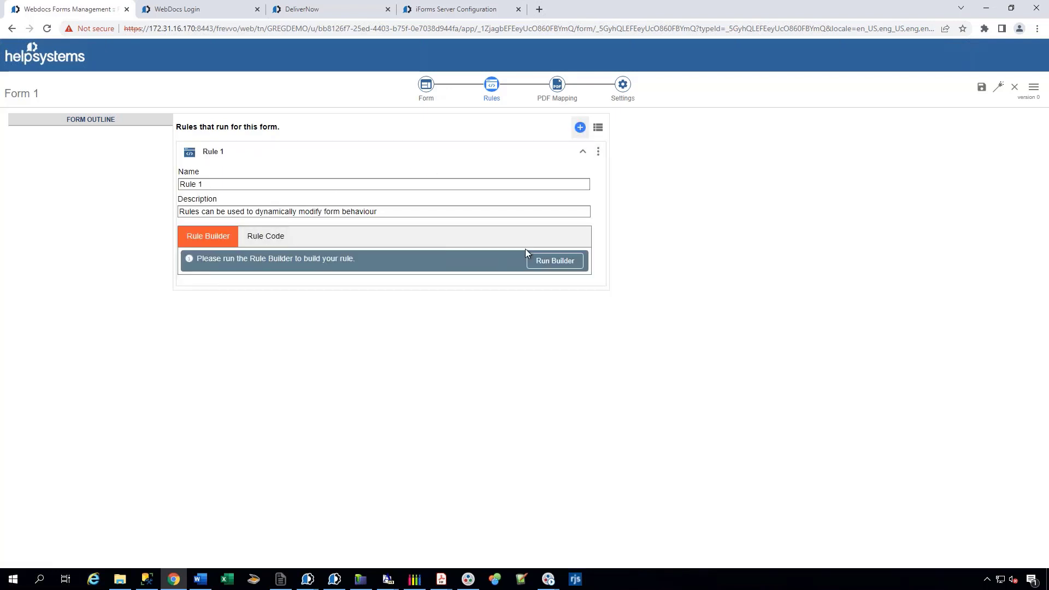
# Try adding a condition to the new rule in the Rule Builder, and discard the builder changes.
pyautogui.click(555, 263)
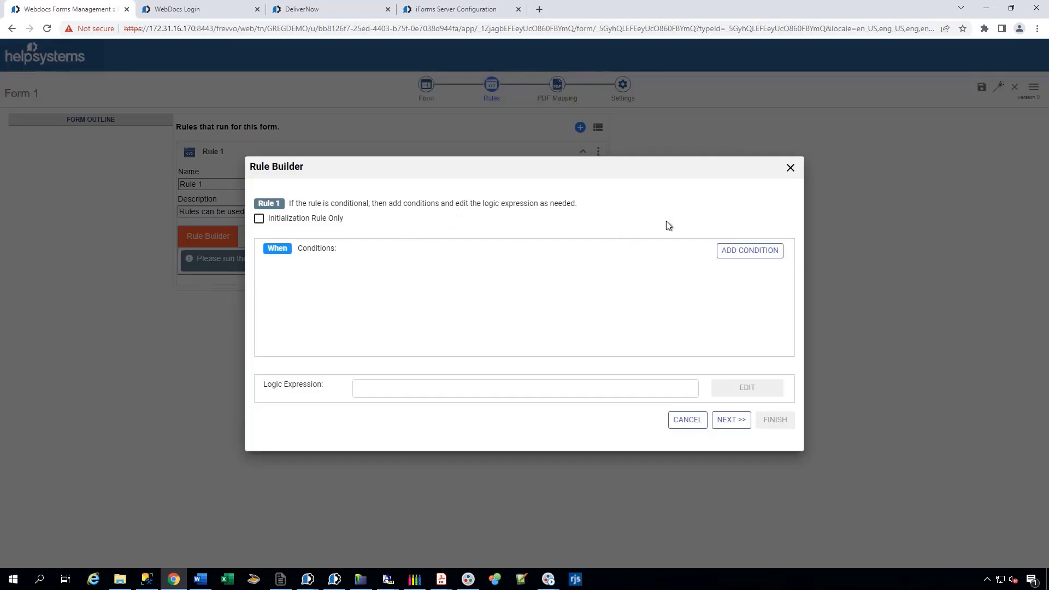
pyautogui.click(733, 254)
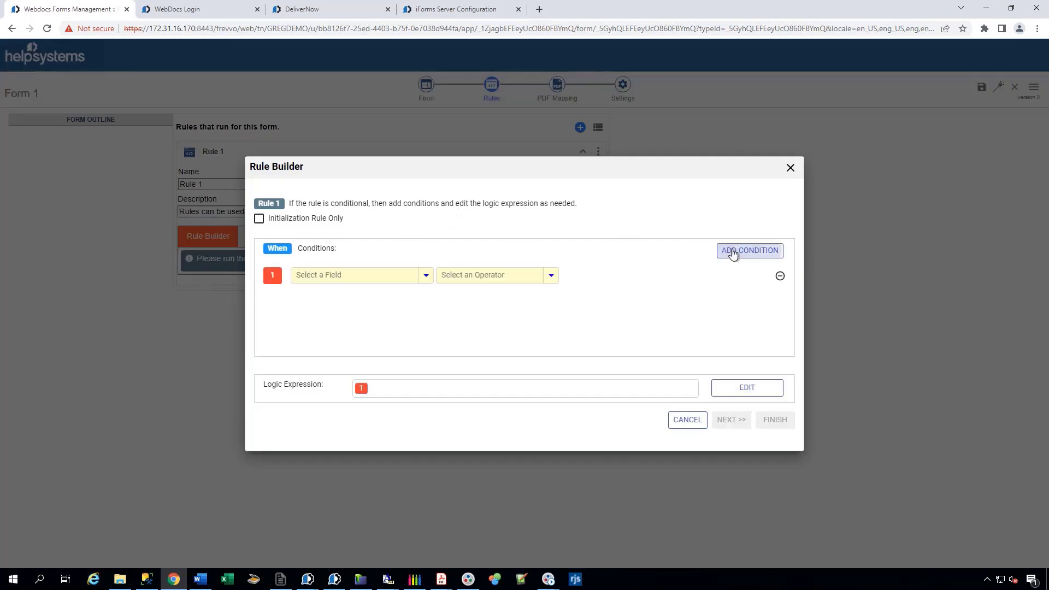
pyautogui.click(429, 279)
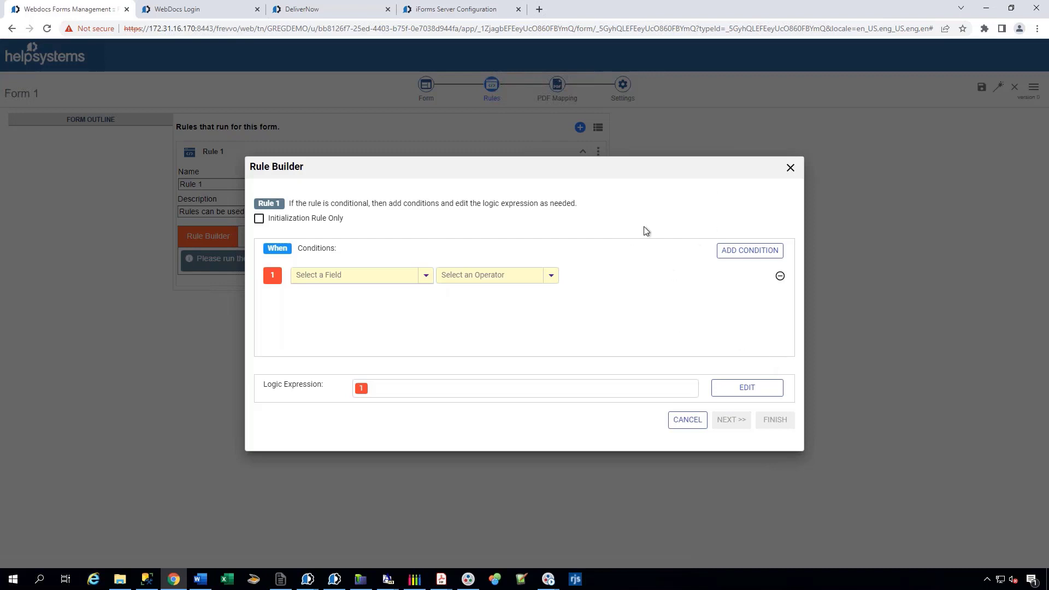
pyautogui.click(791, 168)
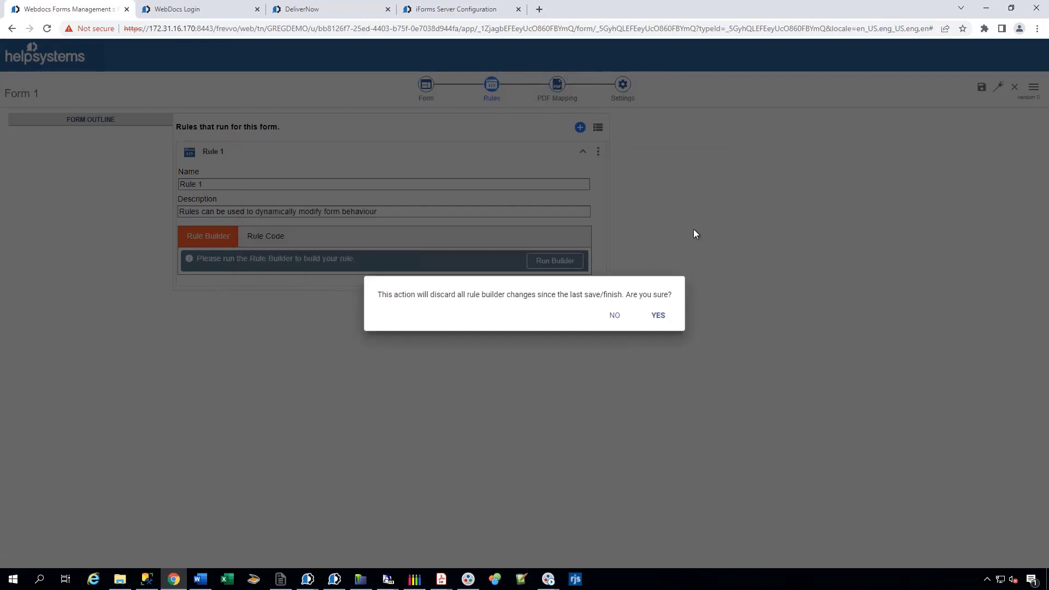
pyautogui.click(659, 317)
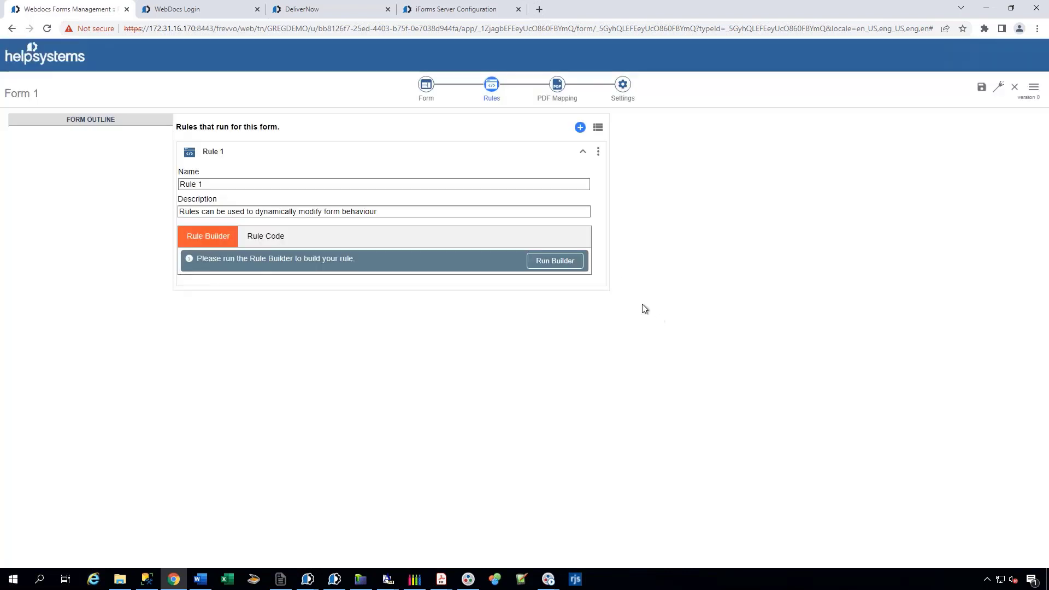
# Review the form's PDF Mapping, general settings, Access Control, Messages, Form Actions, Document Actions and Styles, and return to the form design.
pyautogui.click(563, 94)
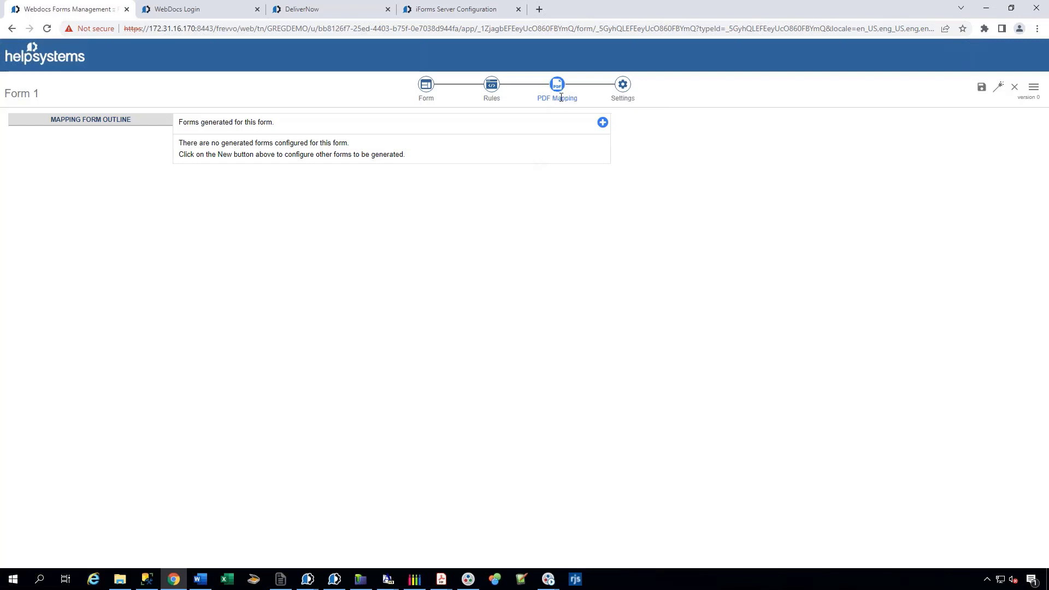
pyautogui.click(623, 87)
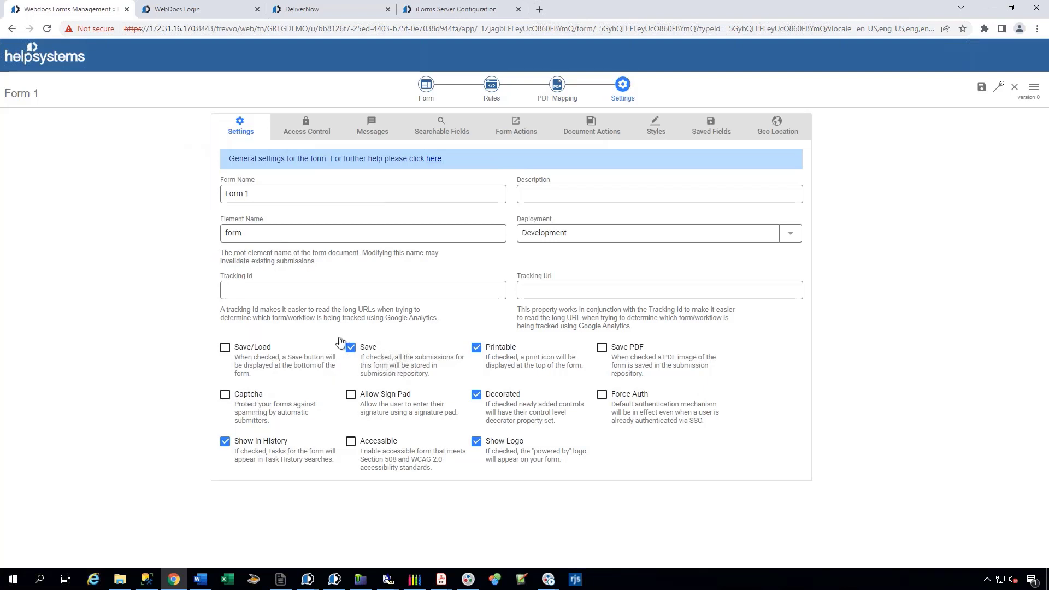
pyautogui.click(310, 129)
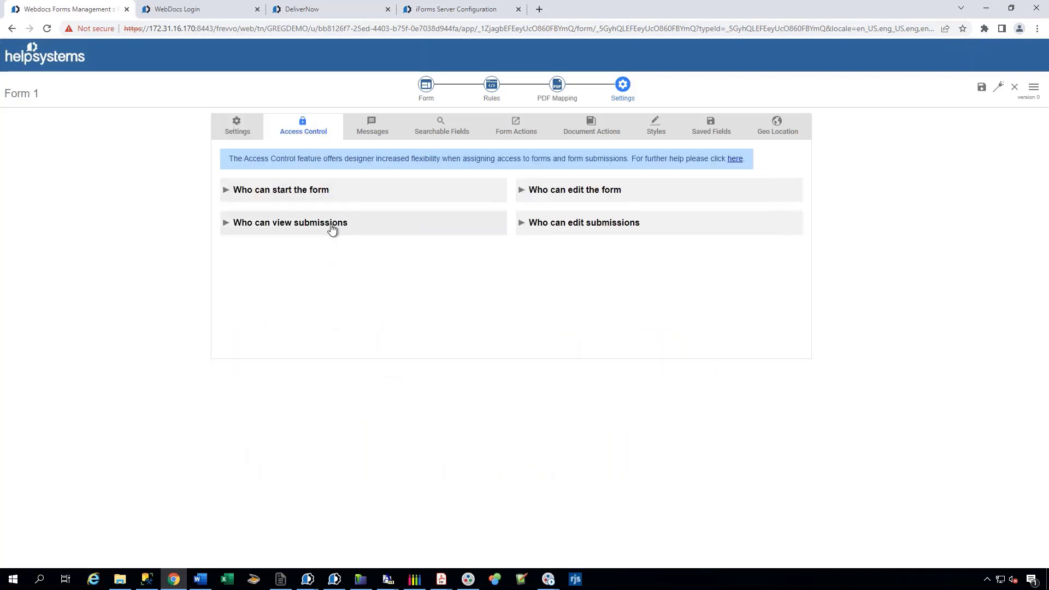
pyautogui.click(366, 127)
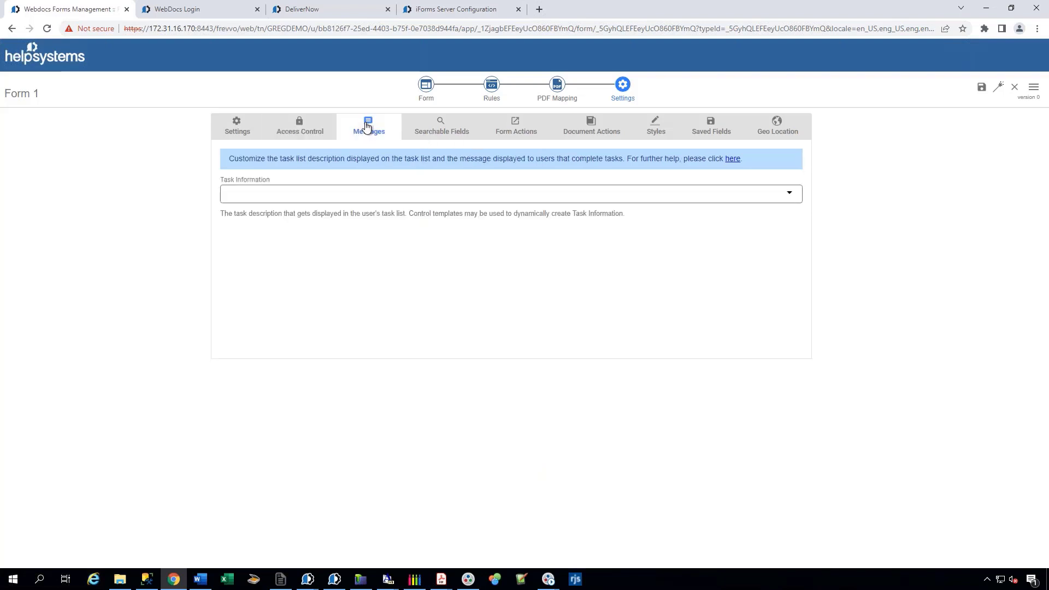
pyautogui.click(509, 135)
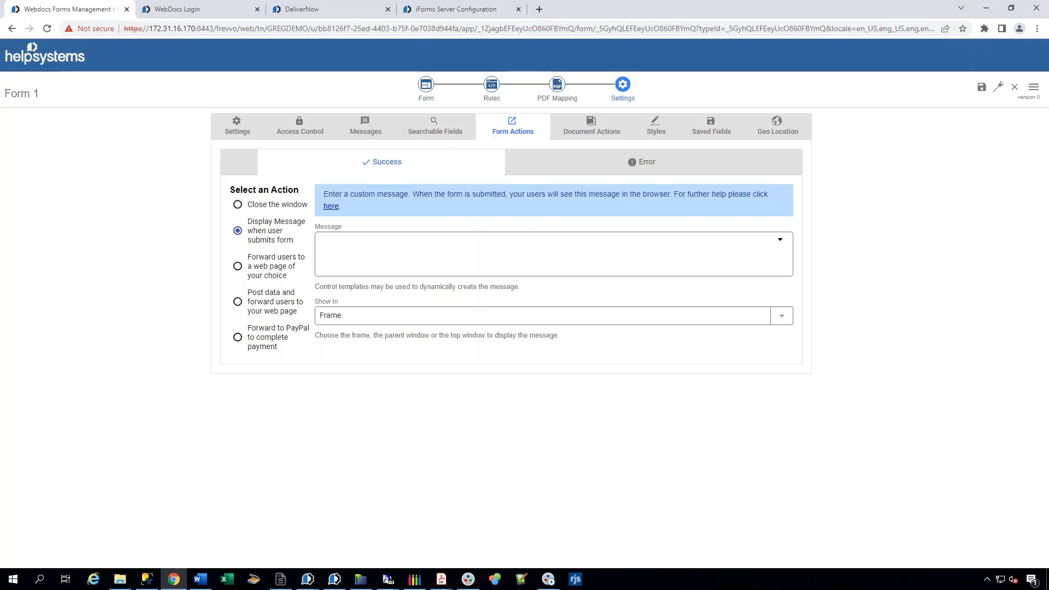
pyautogui.click(602, 133)
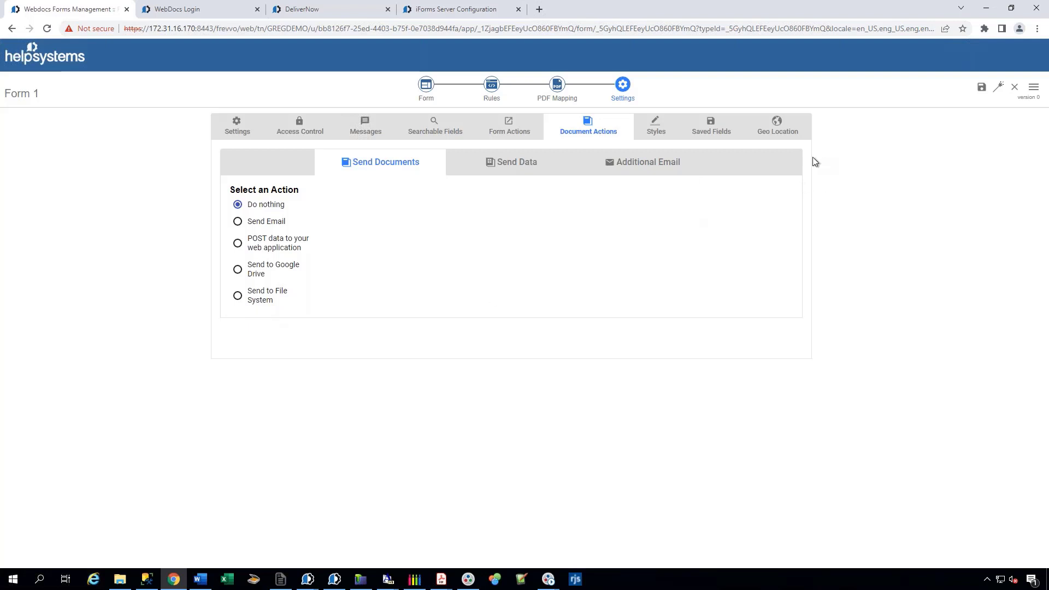
pyautogui.click(656, 131)
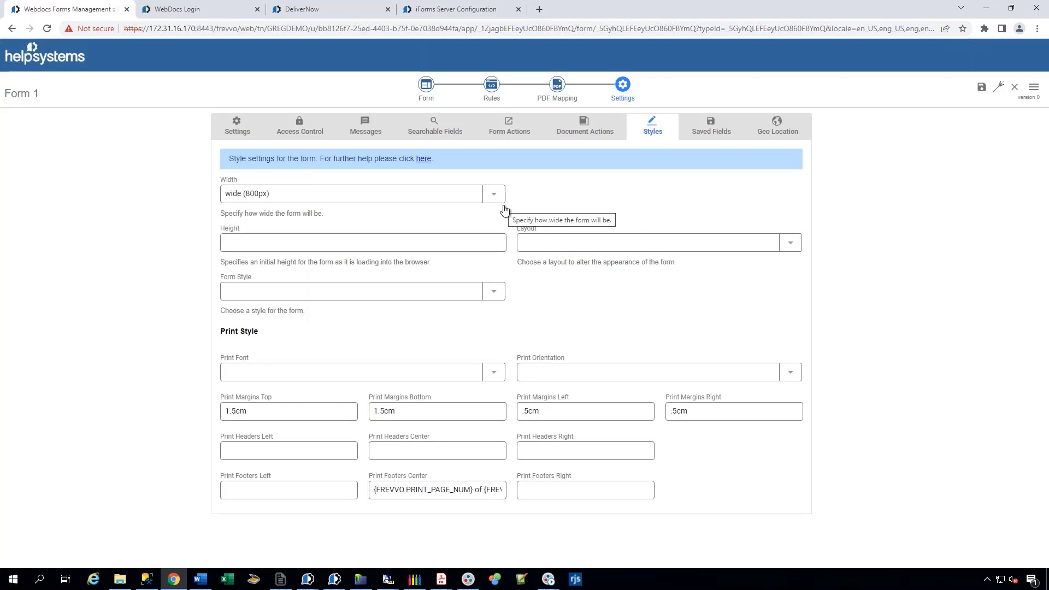
pyautogui.click(428, 87)
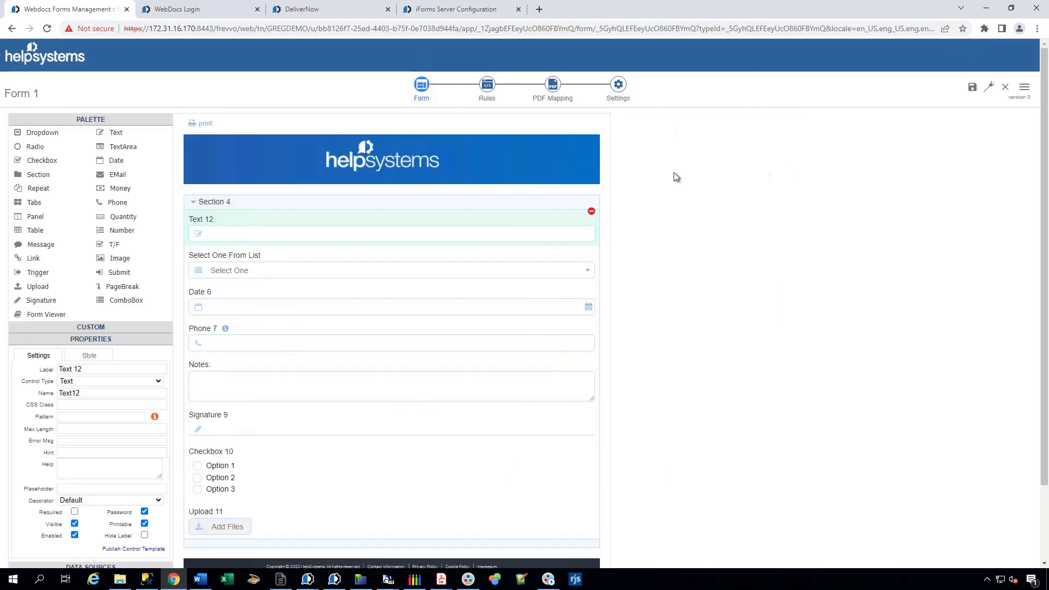
# Save Form 1 and open its test preview to check the desktop layout from header to footer.
pyautogui.click(972, 86)
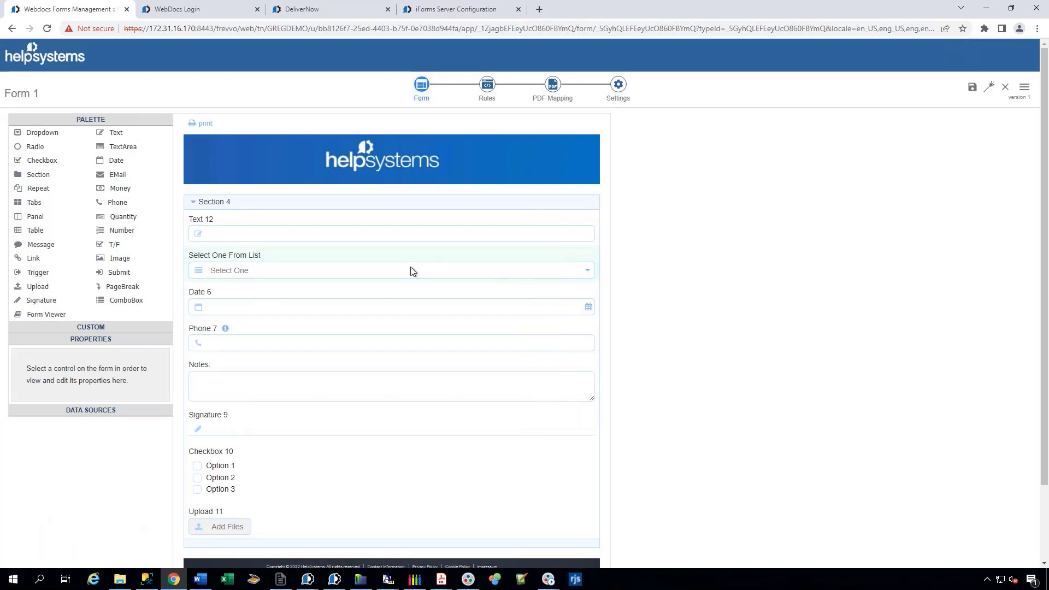
pyautogui.click(990, 87)
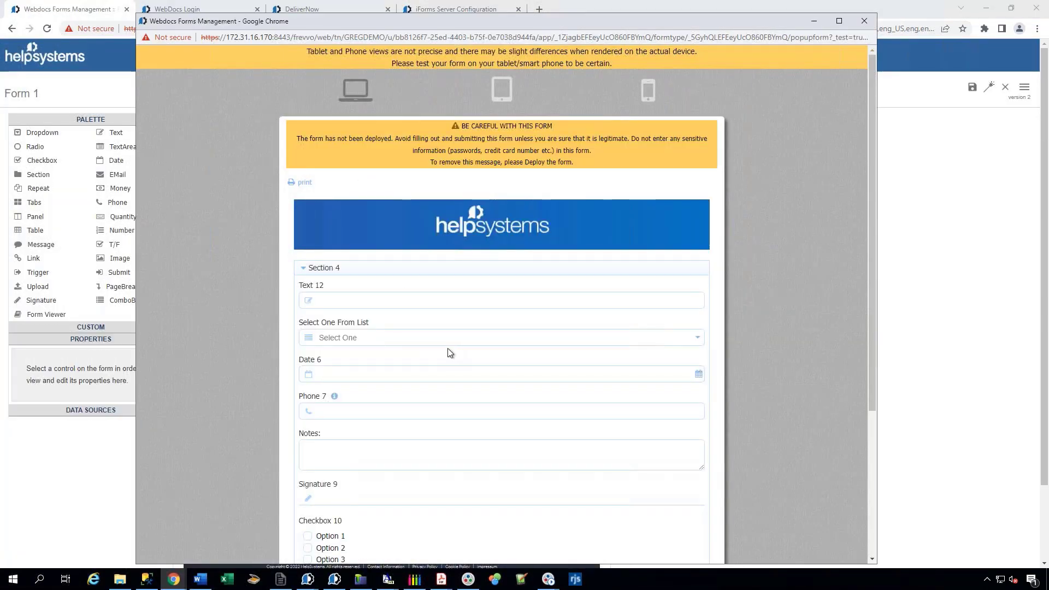
pyautogui.scroll(-1, 448, 353)
pyautogui.scroll(-1, 502, 306)
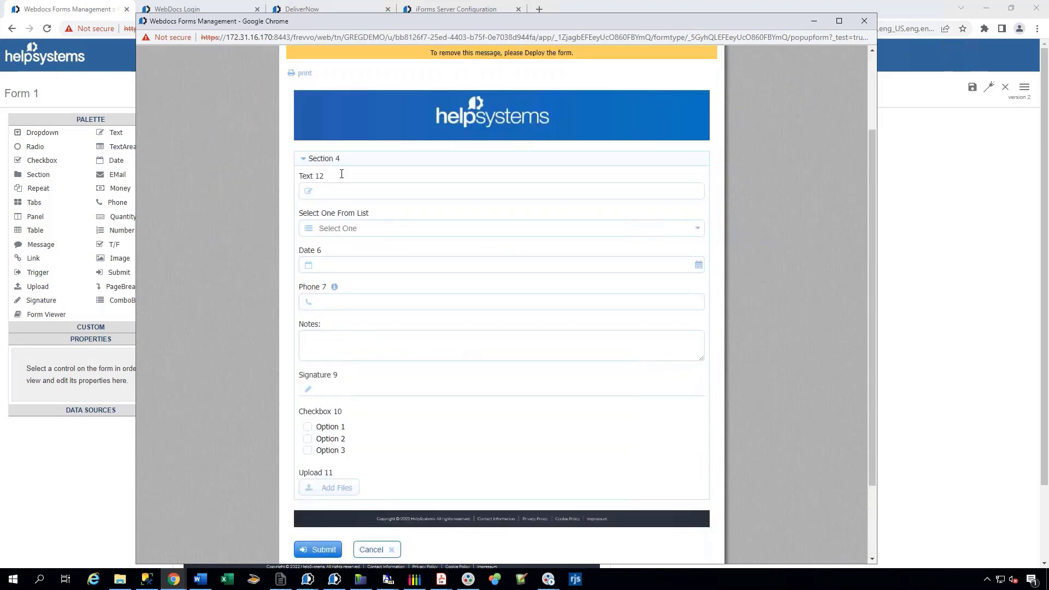
pyautogui.scroll(1, 361, 296)
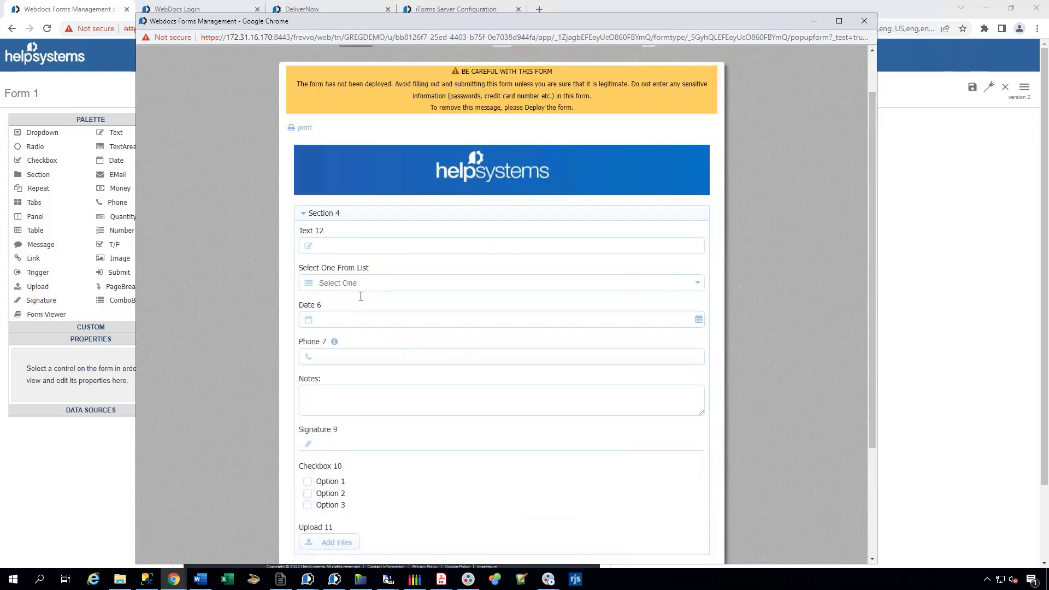
pyautogui.scroll(1, 367, 274)
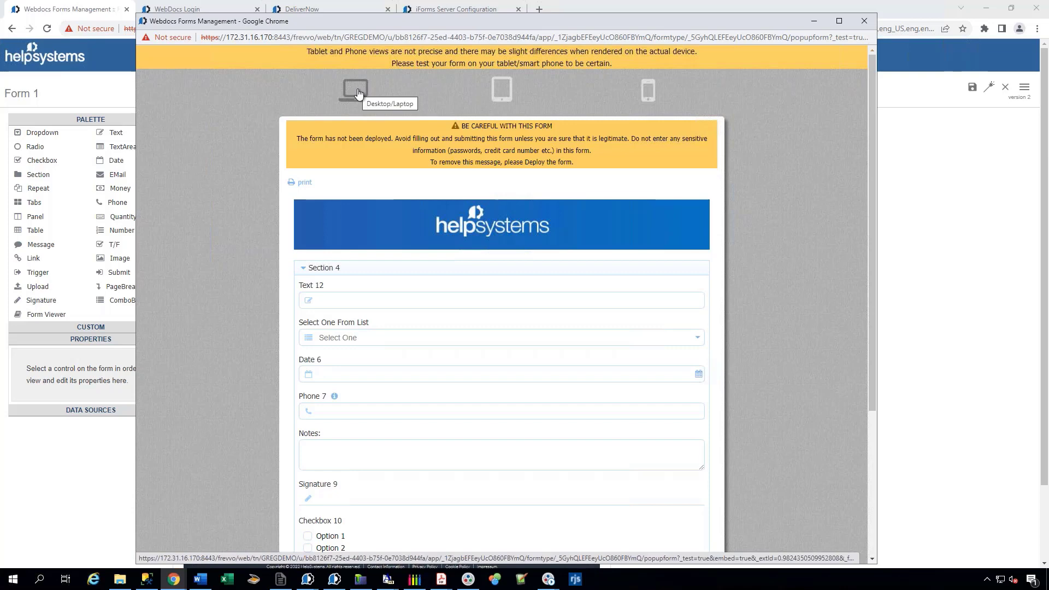
# Preview the form in the tablet and phone layouts, return to the desktop layout, and close the test preview.
pyautogui.click(502, 90)
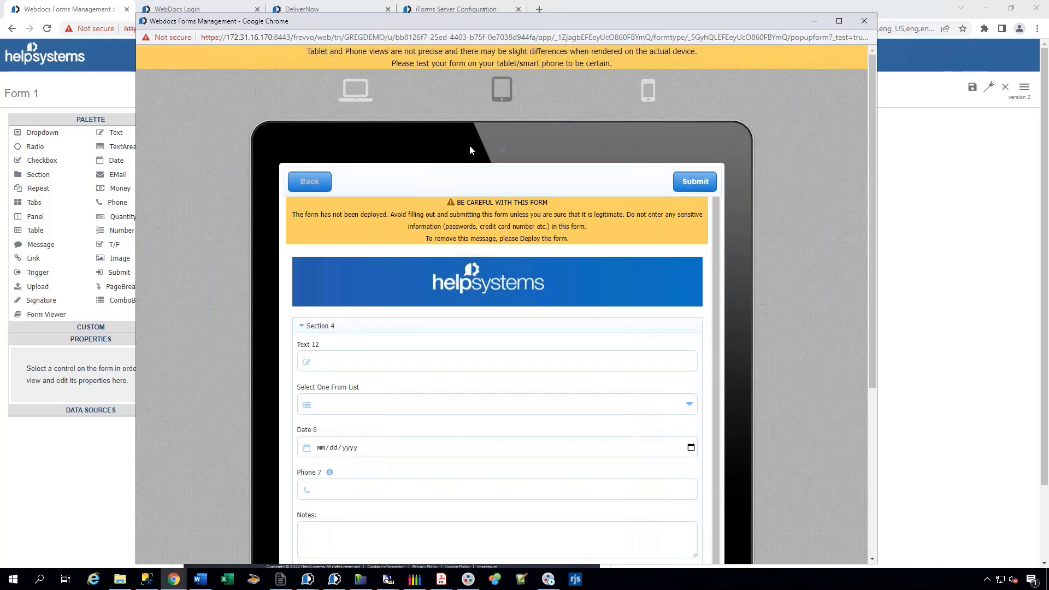
pyautogui.click(649, 90)
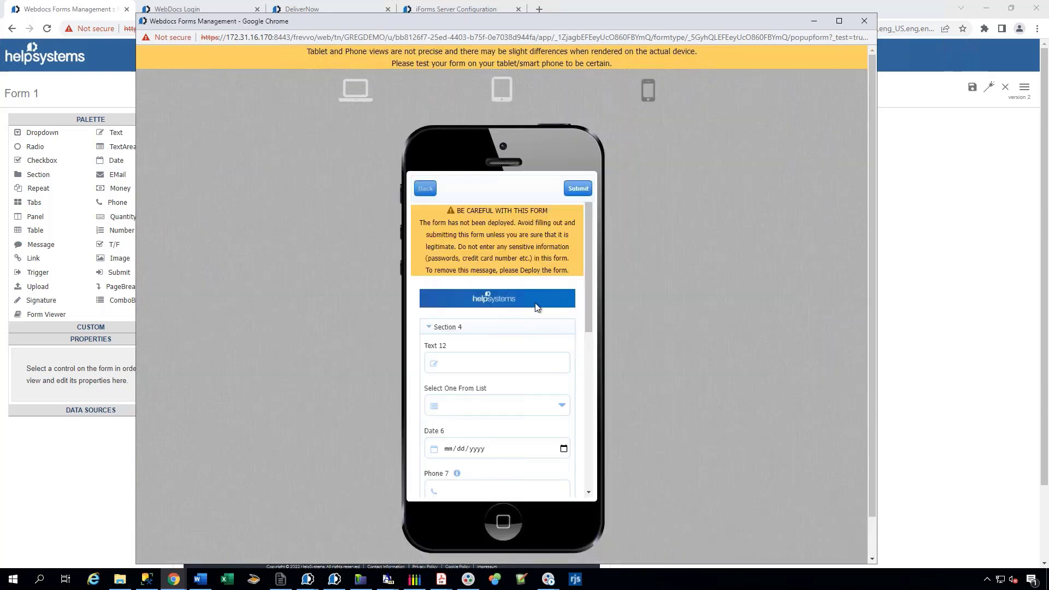
pyautogui.scroll(-5, 535, 307)
pyautogui.scroll(5, 536, 307)
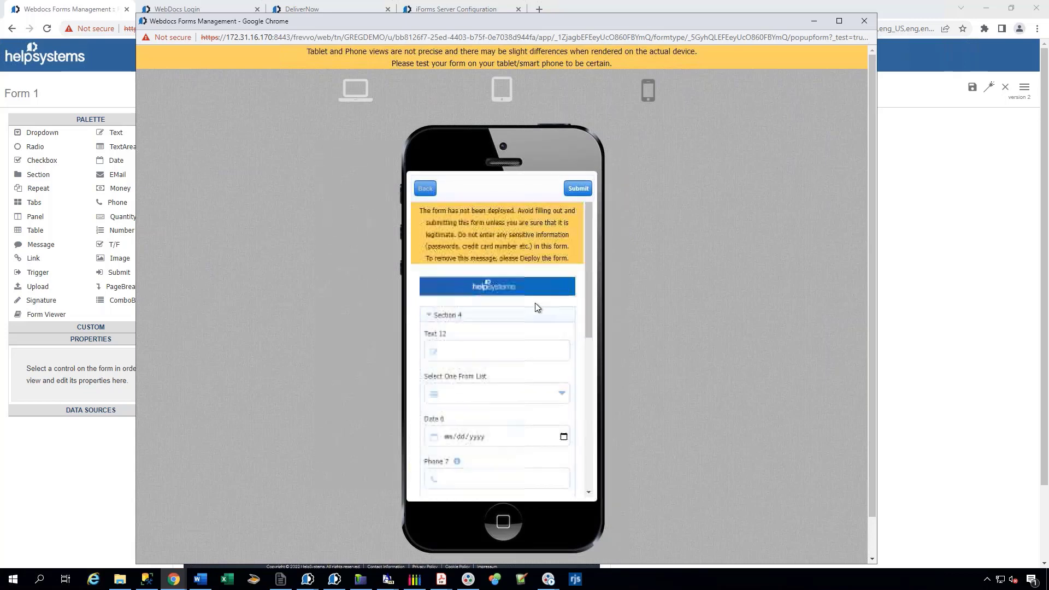
pyautogui.click(503, 90)
pyautogui.click(356, 90)
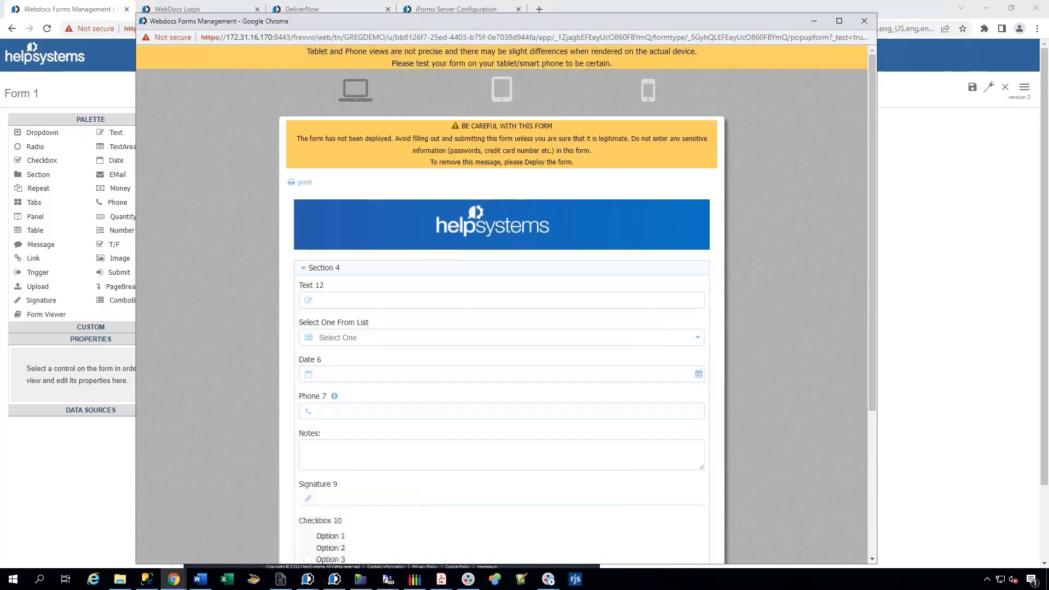
pyautogui.click(863, 21)
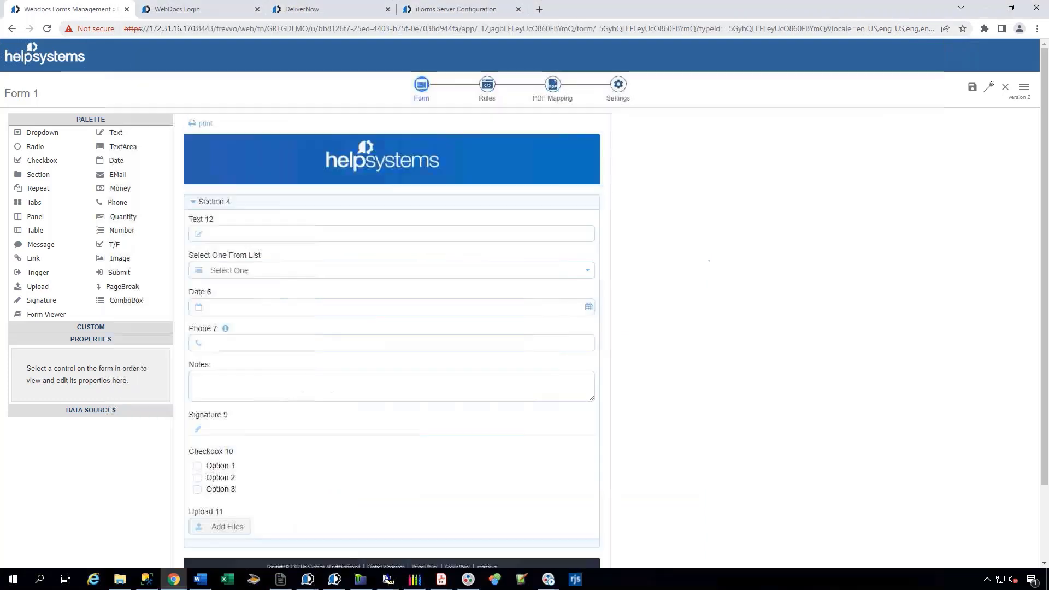
# Save the form again, return to the projects list, and open the My First Form project.
pyautogui.click(973, 88)
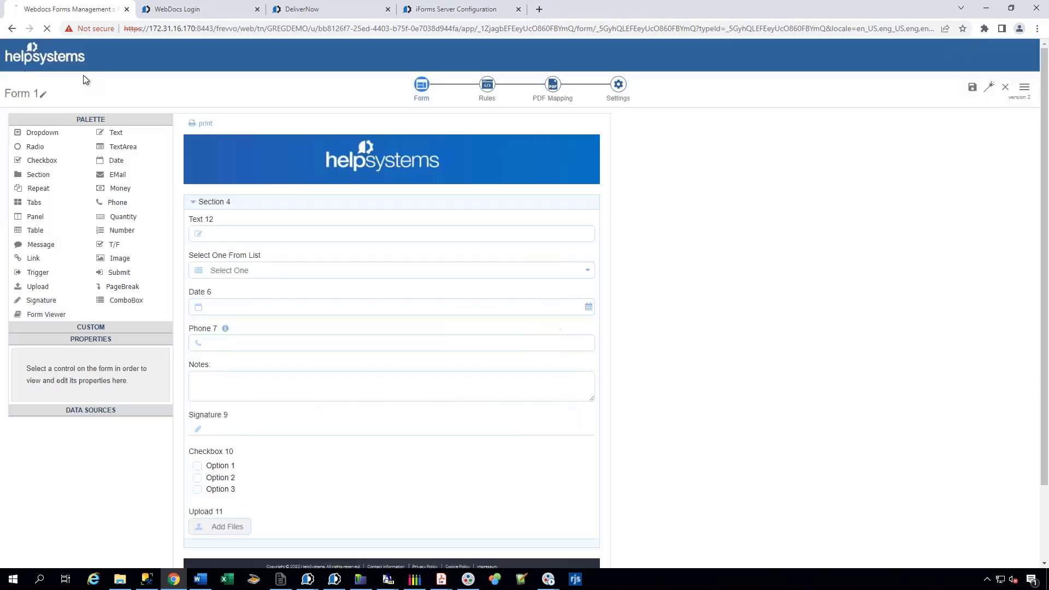
pyautogui.click(45, 55)
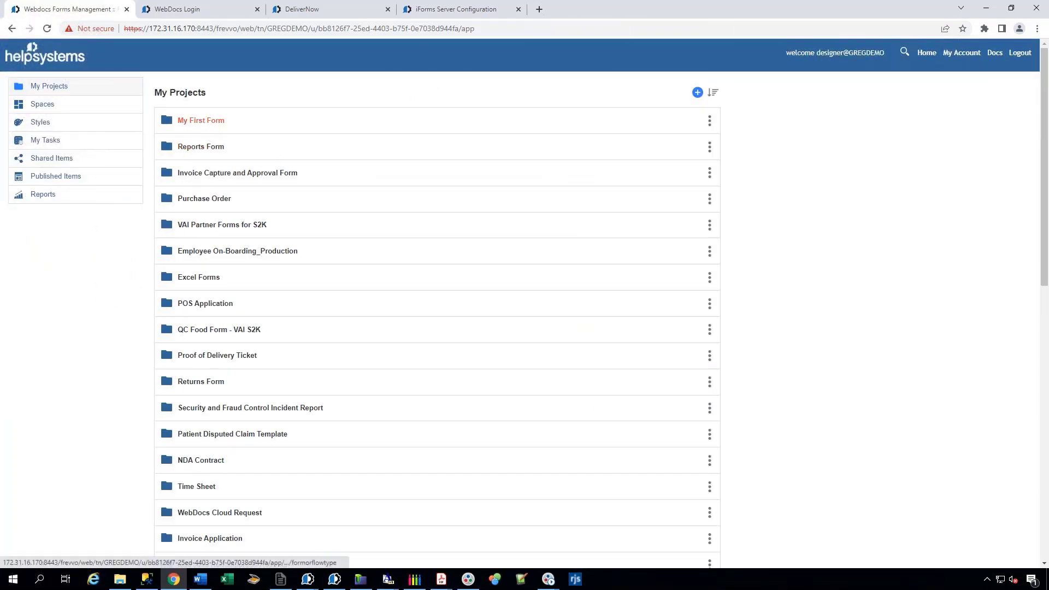
pyautogui.click(203, 121)
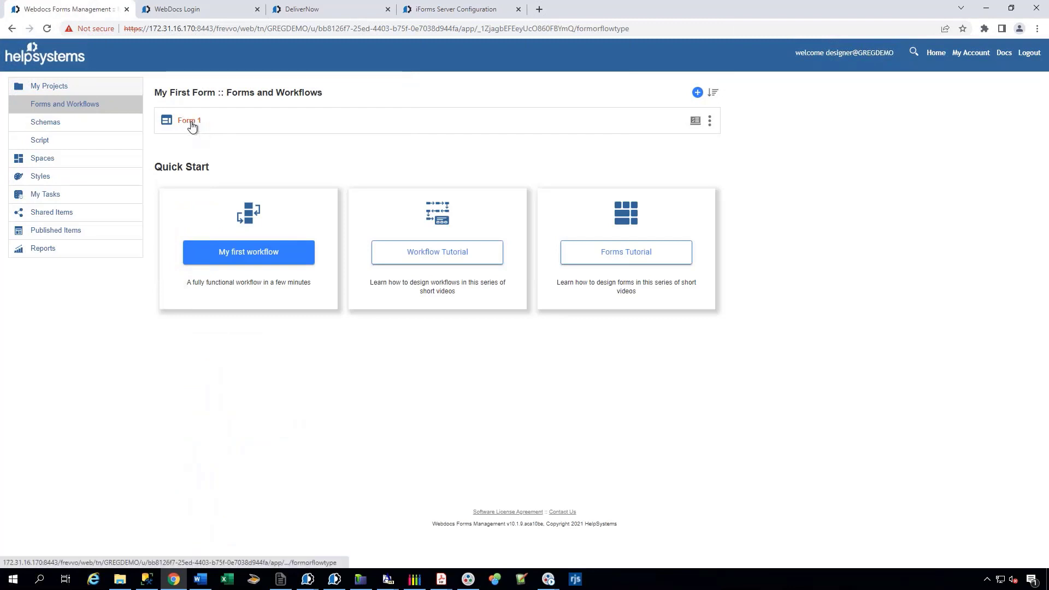
# Review the actions available for Form 1, reopen the form in the designer, and return to the projects list.
pyautogui.click(710, 122)
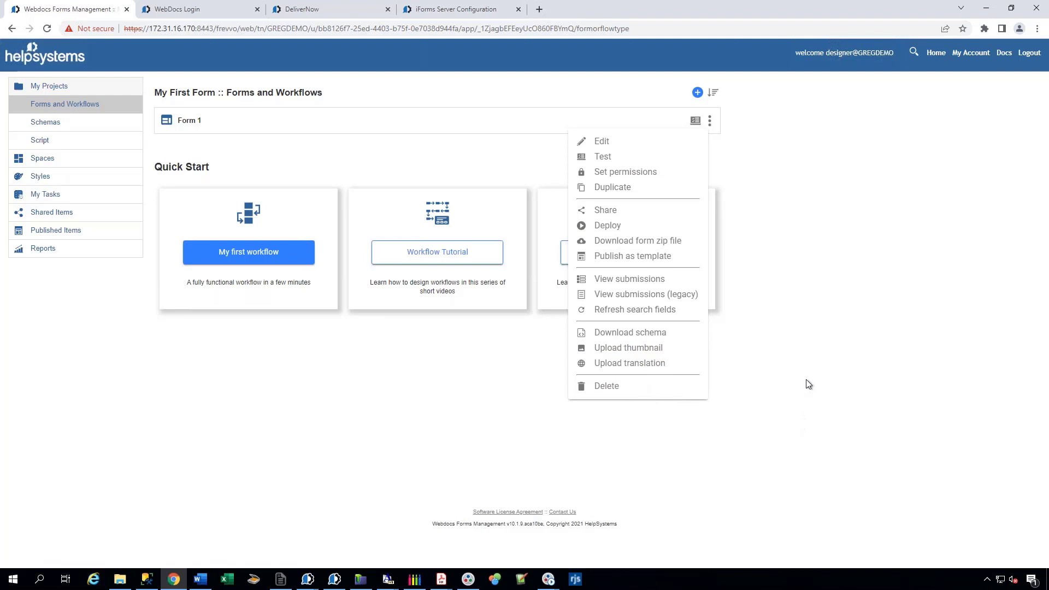
pyautogui.click(822, 285)
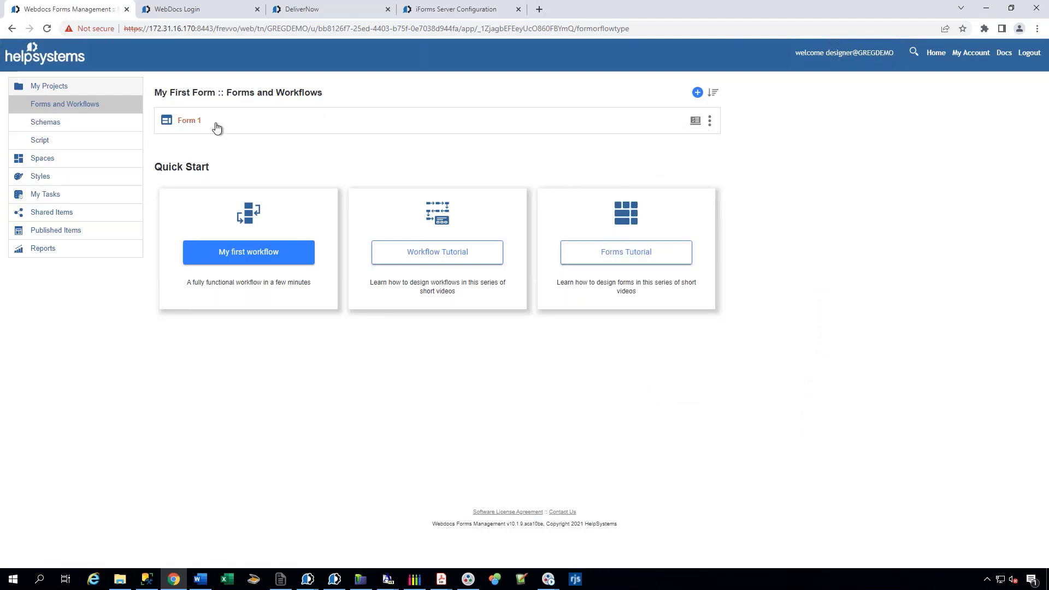
pyautogui.click(197, 123)
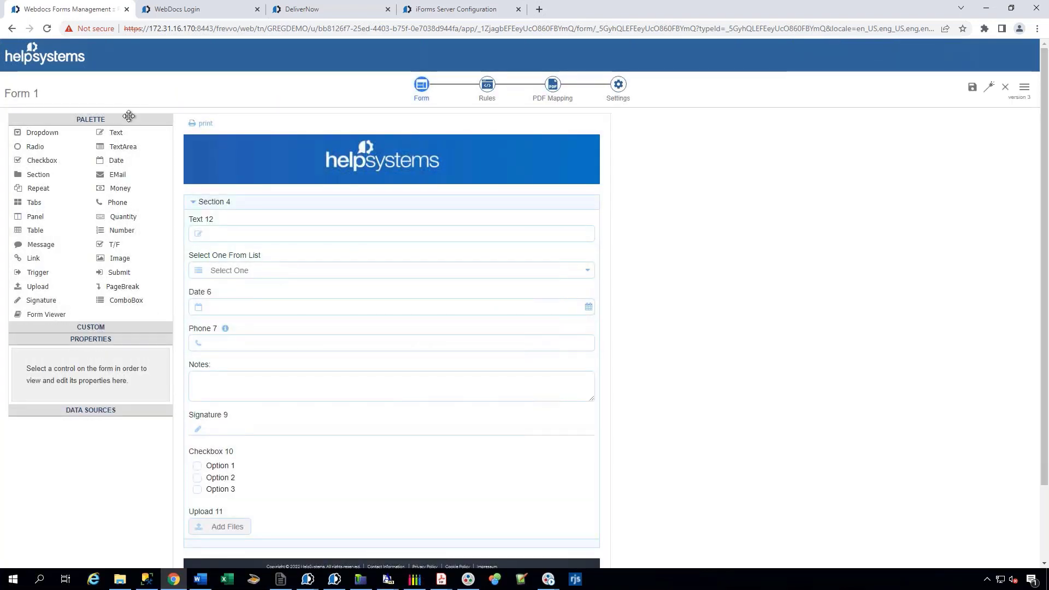
pyautogui.click(72, 65)
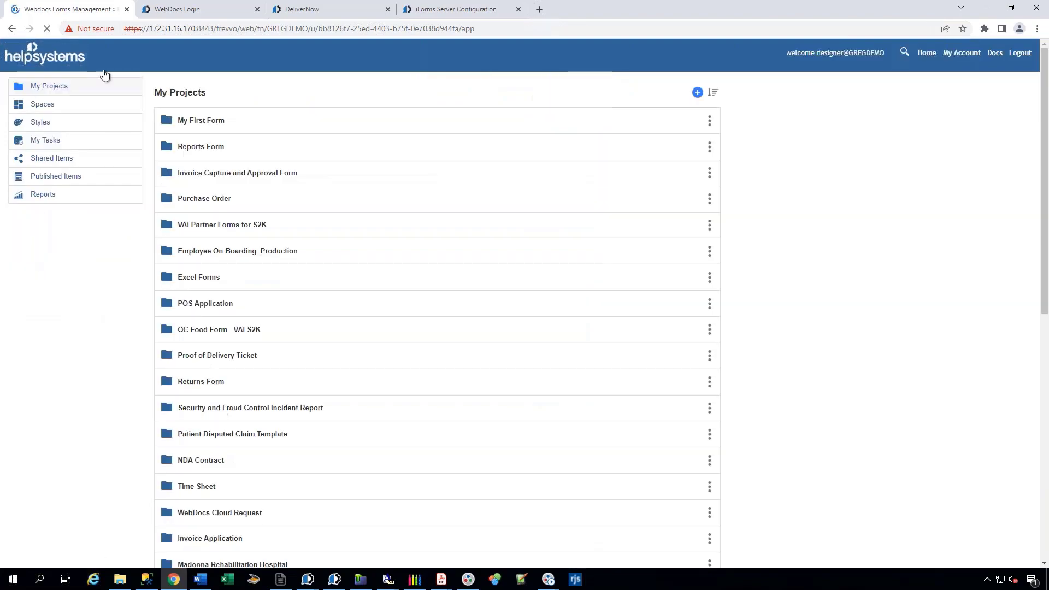